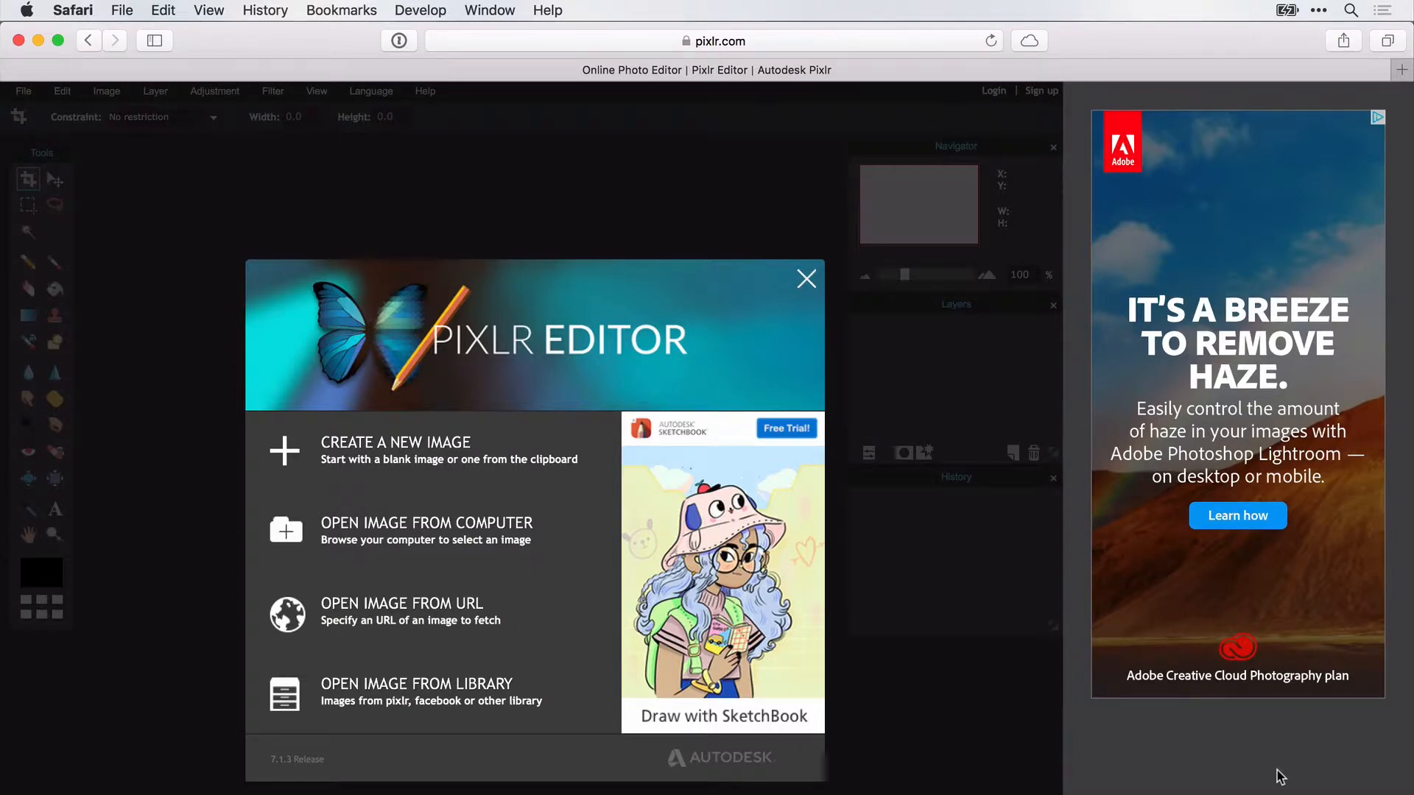
# Step: Create a new image 1080 pixels wide and 1920 pixels high with a transparent background
pyautogui.click(444, 453)
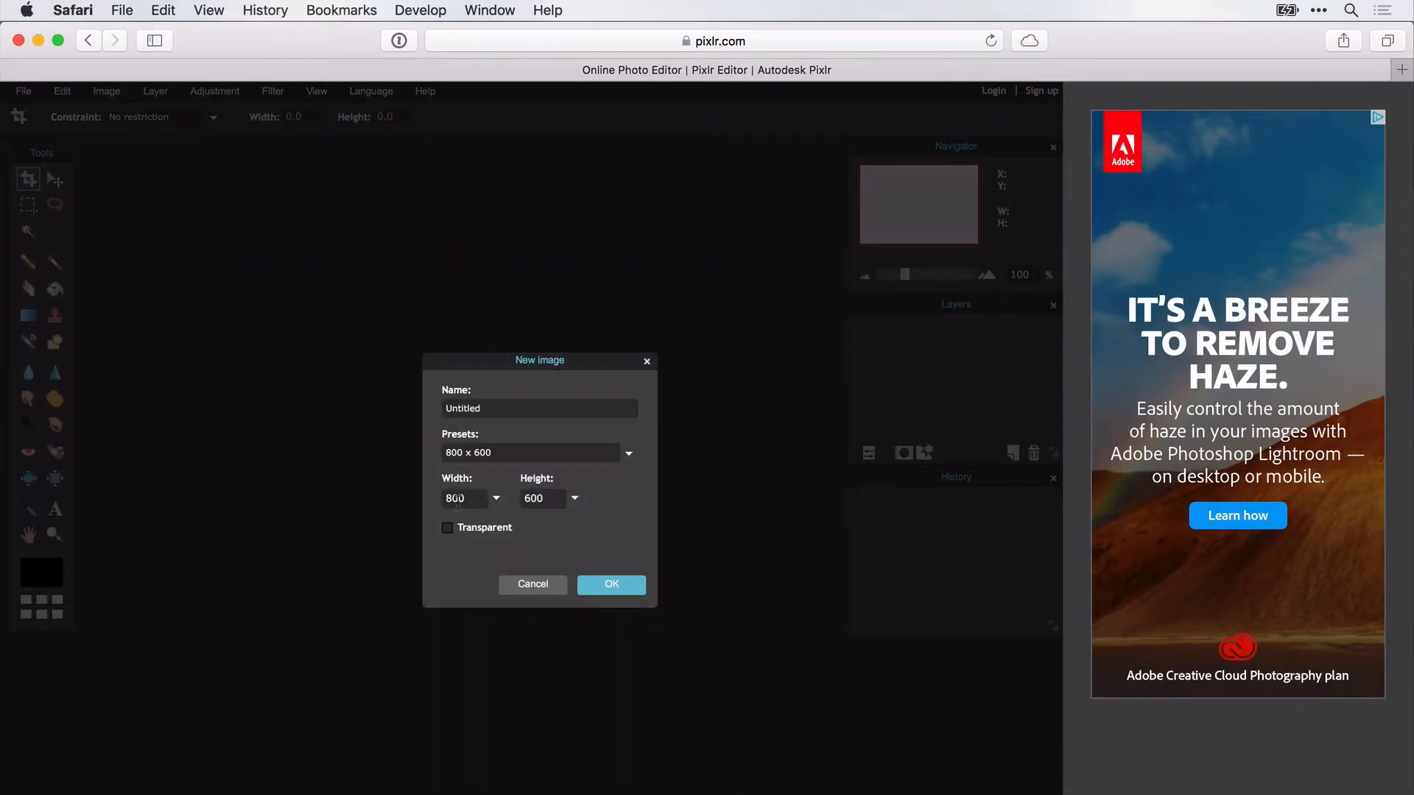
pyautogui.doubleClick(455, 499)
pyautogui.press('BackSpace')
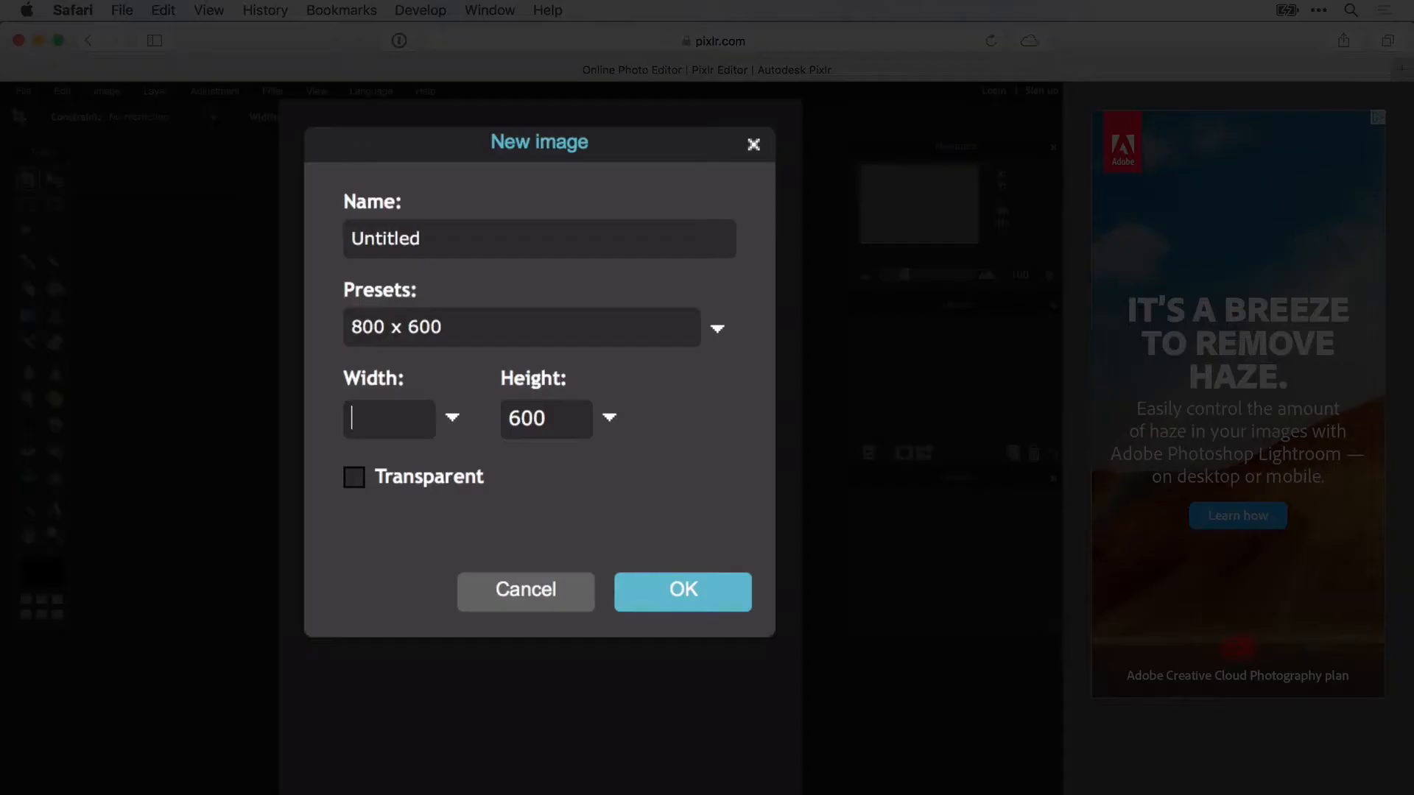
pyautogui.write('1080')
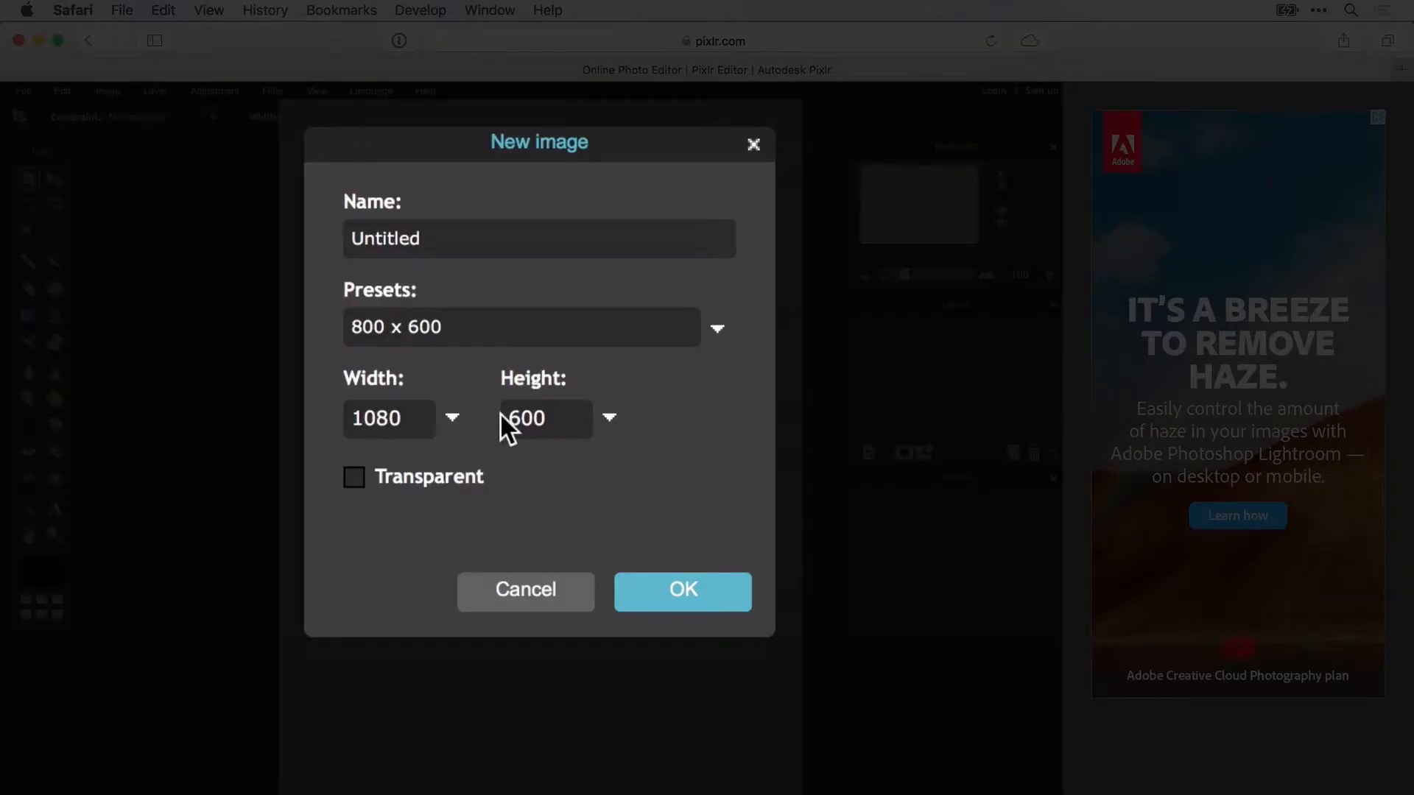
pyautogui.doubleClick(546, 425)
pyautogui.press('BackSpace')
pyautogui.write('1920')
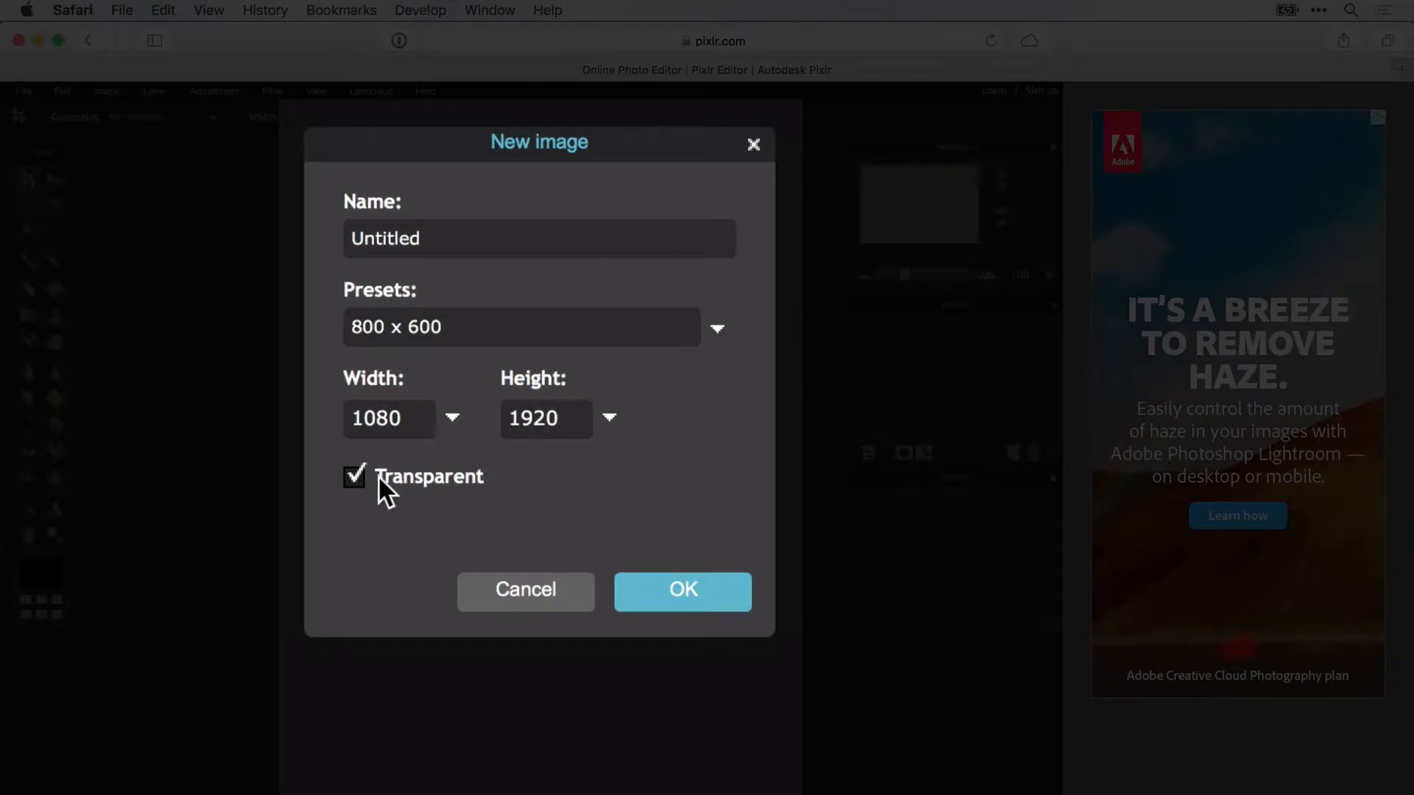
pyautogui.click(681, 583)
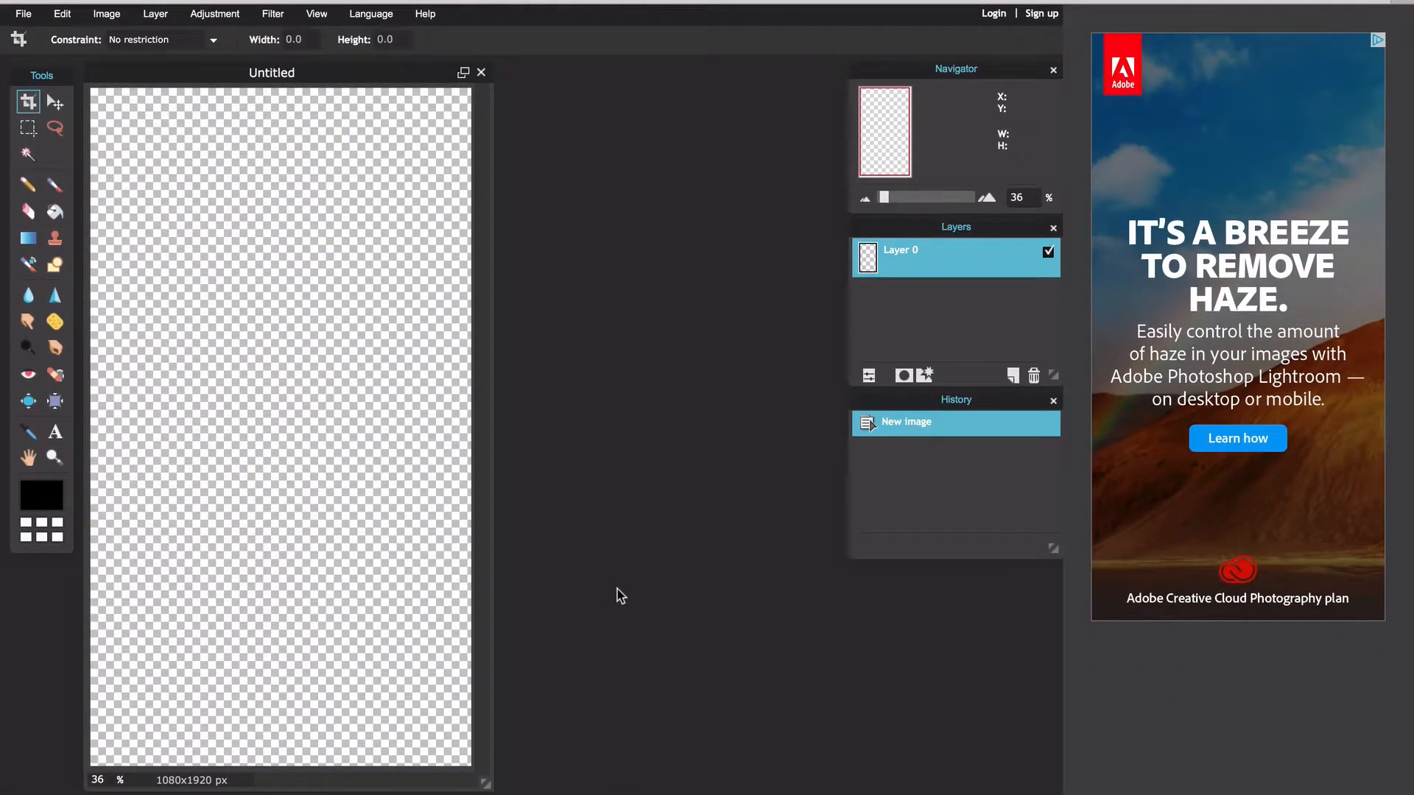
# Step: Choose the Drawing tool and set its shape fill colour to green, hex 81c951
pyautogui.press('v')
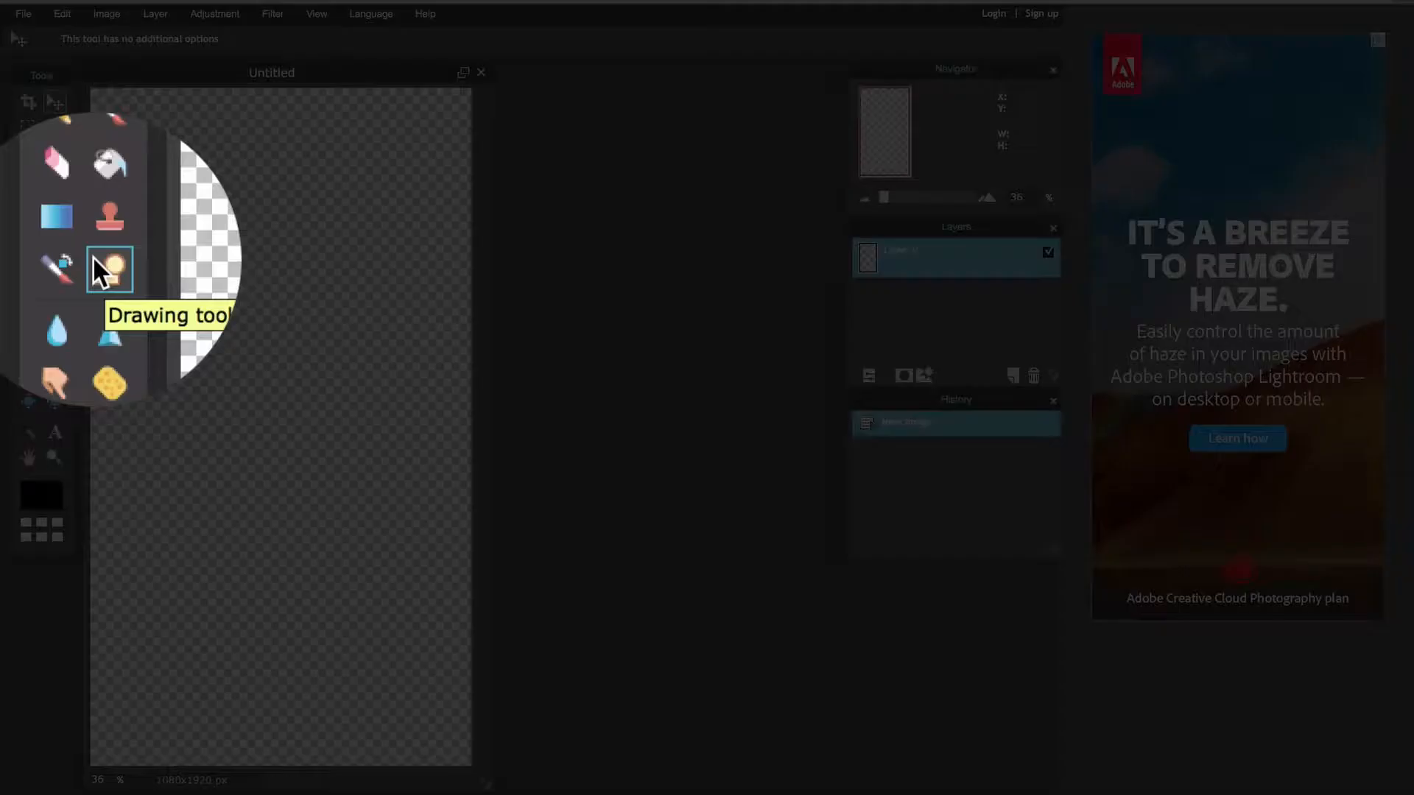
pyautogui.click(51, 262)
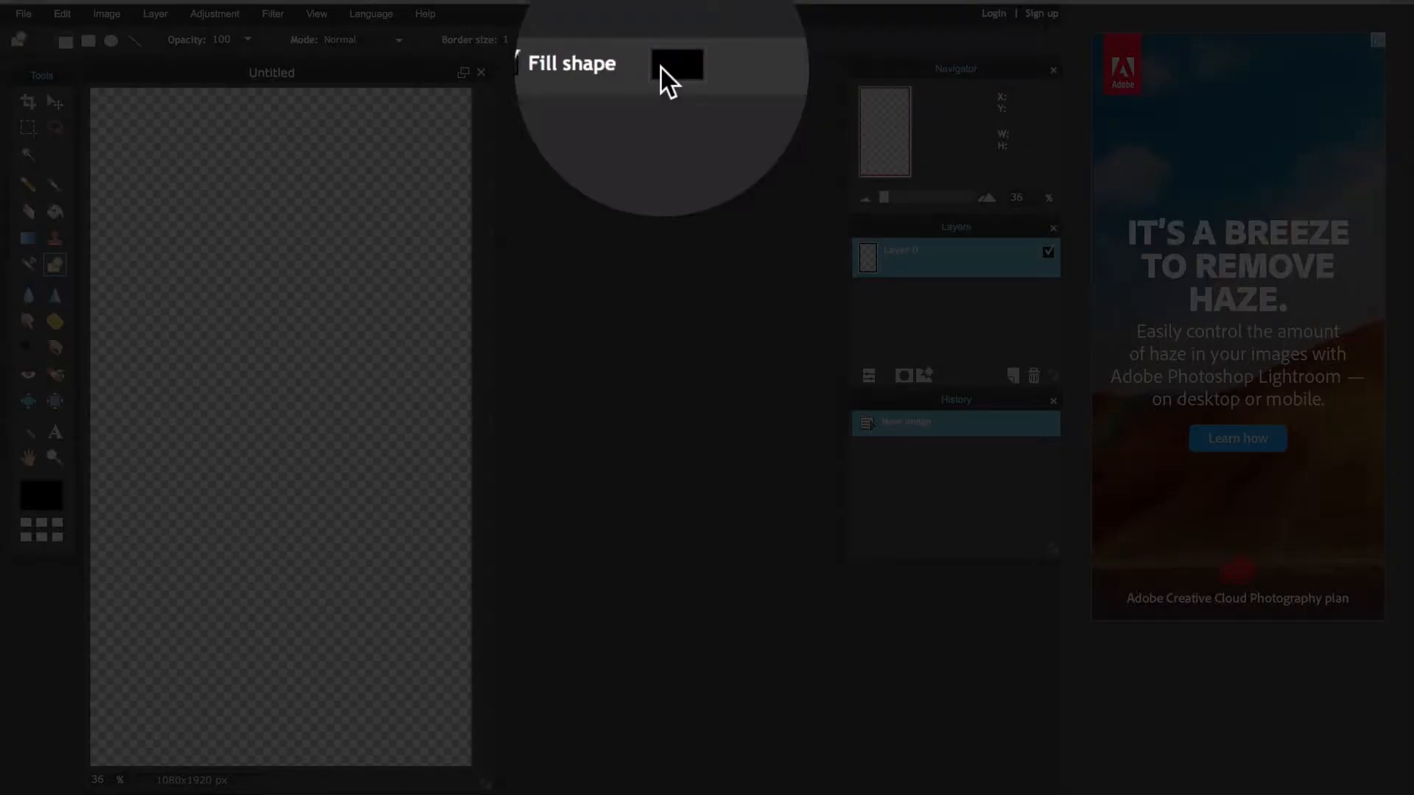
pyautogui.click(662, 41)
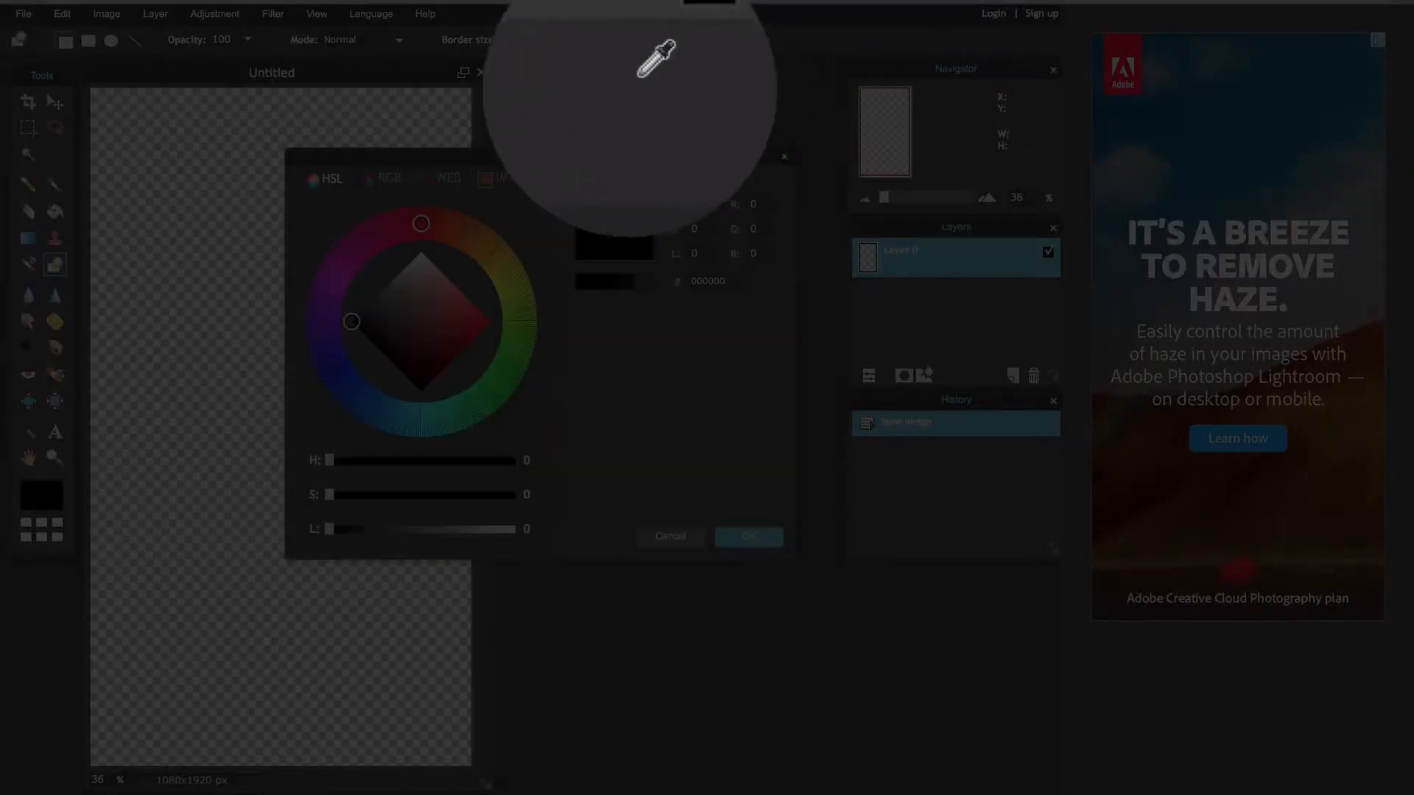
pyautogui.click(442, 228)
pyautogui.click(447, 310)
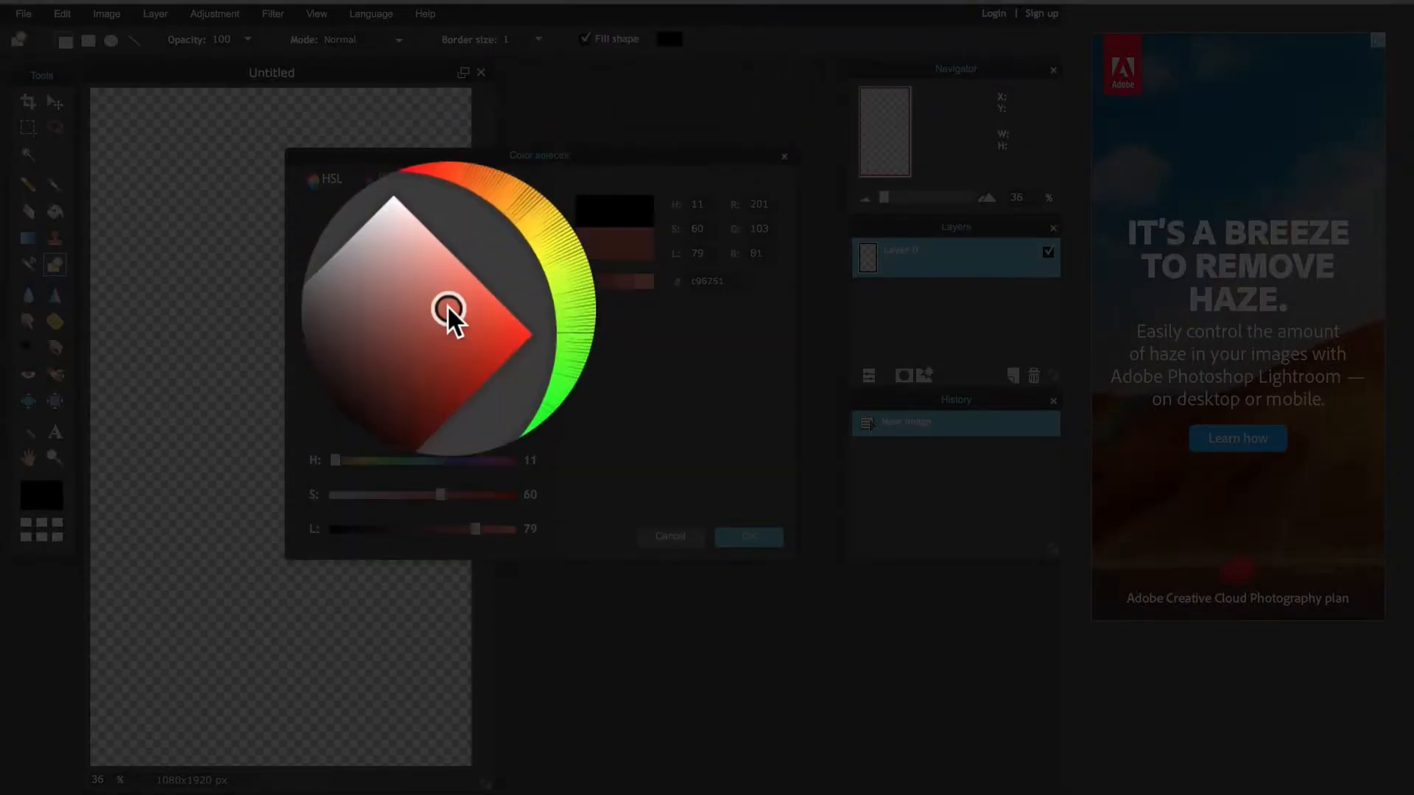
pyautogui.click(518, 331)
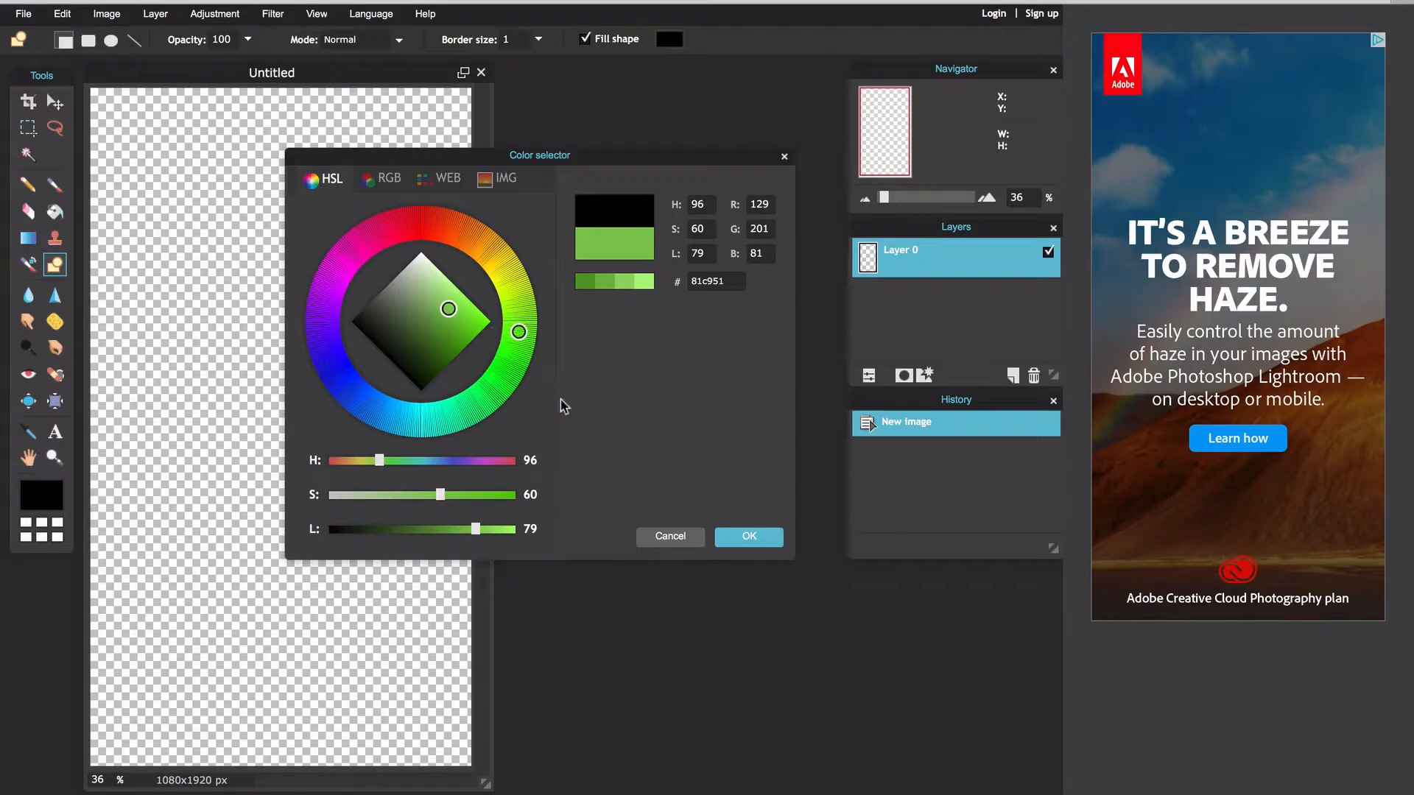
pyautogui.click(748, 536)
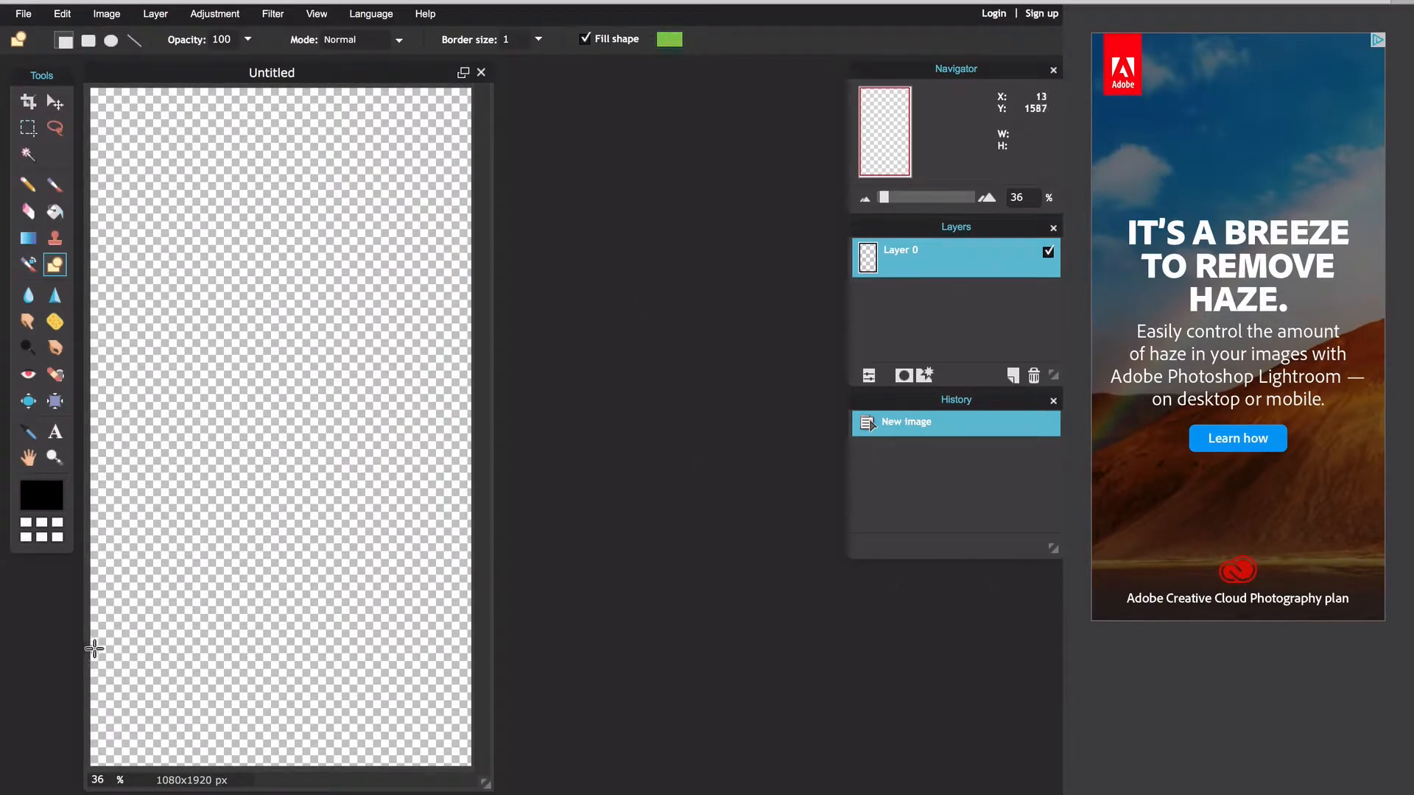
# Step: Draw a green rectangle across the bottom of the canvas from about X 13, Y 1587, and move it slightly right and down
pyautogui.moveTo(94, 650); pyautogui.dragTo(488, 779)
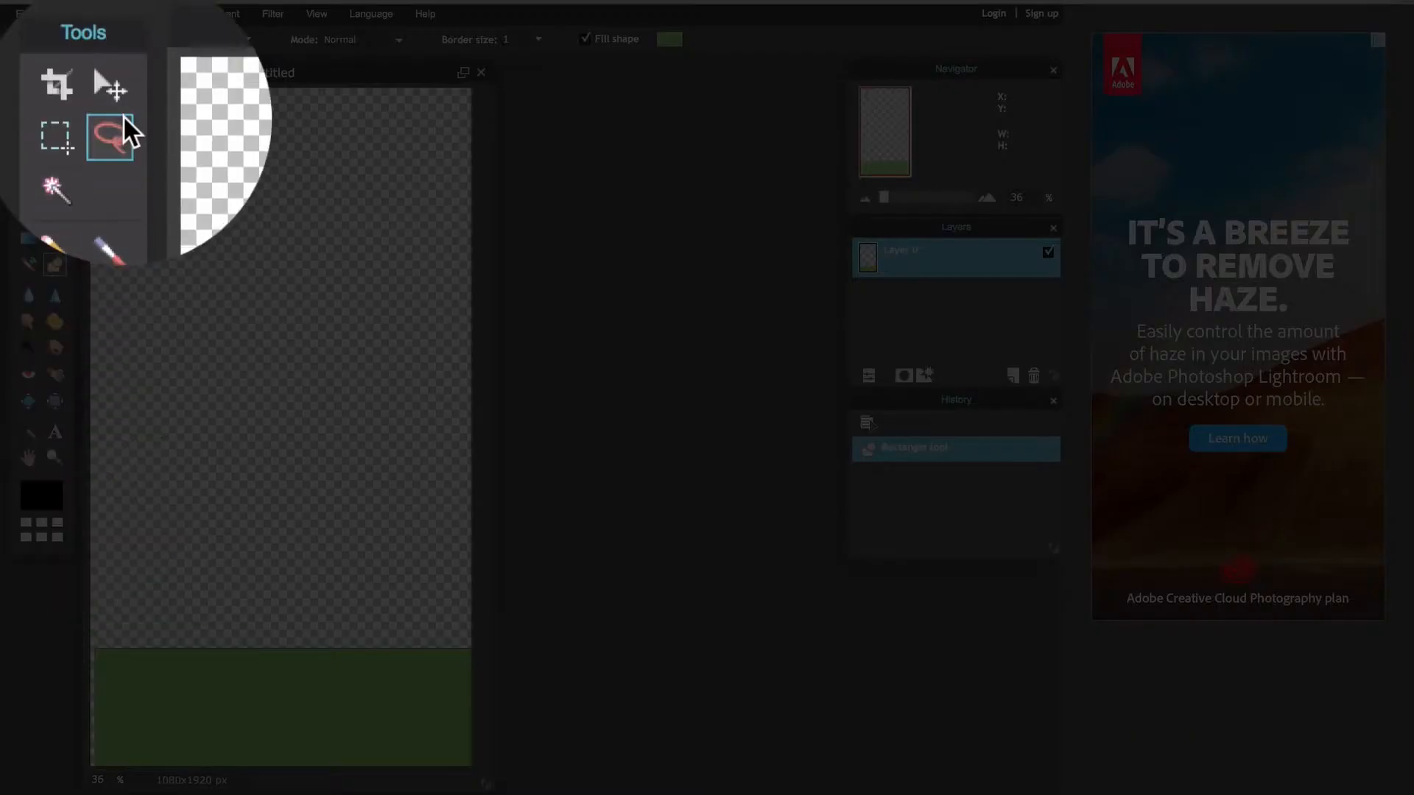
pyautogui.click(55, 102)
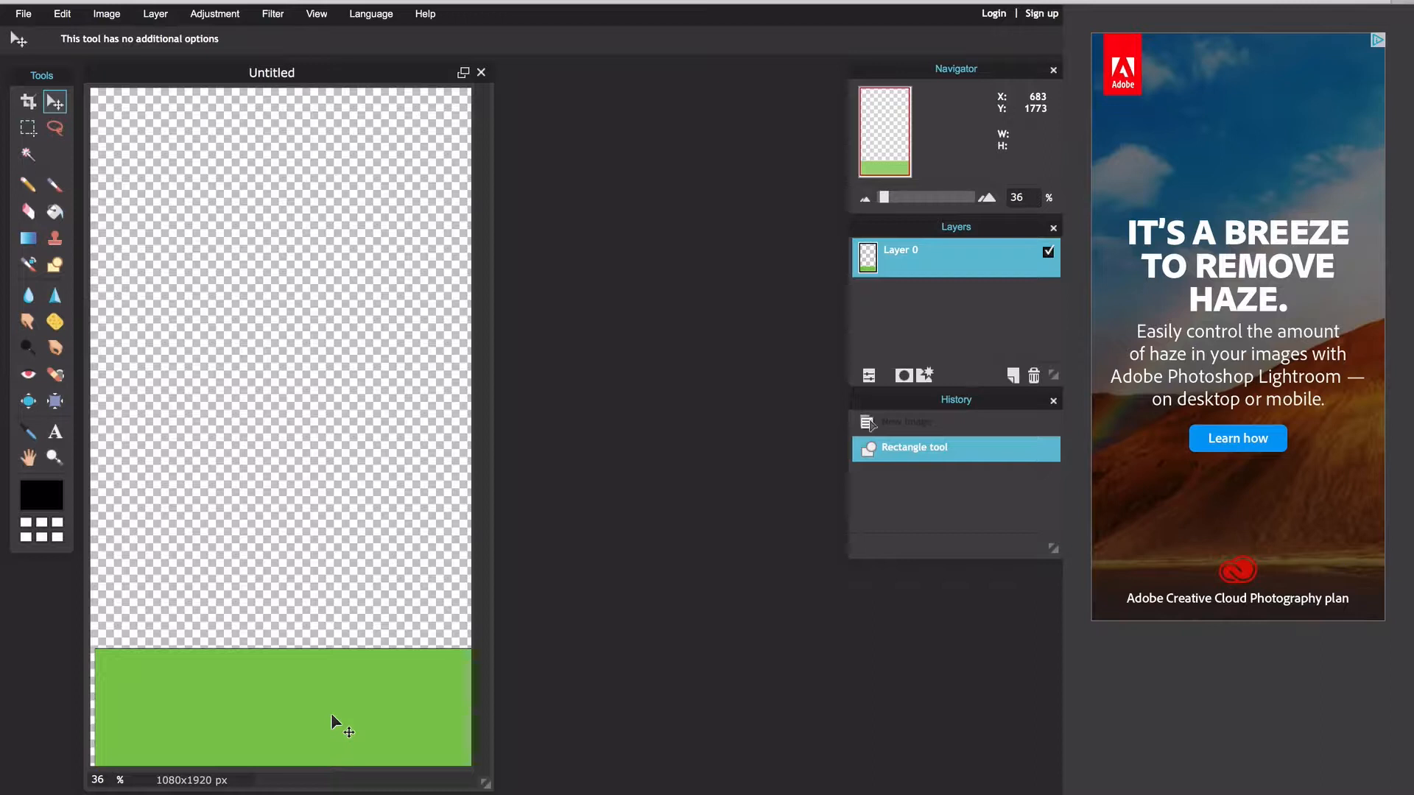
pyautogui.moveTo(330, 713)
pyautogui.mouseDown()
pyautogui.moveTo(316, 656)
pyautogui.moveTo(340, 718)
pyautogui.mouseUp()
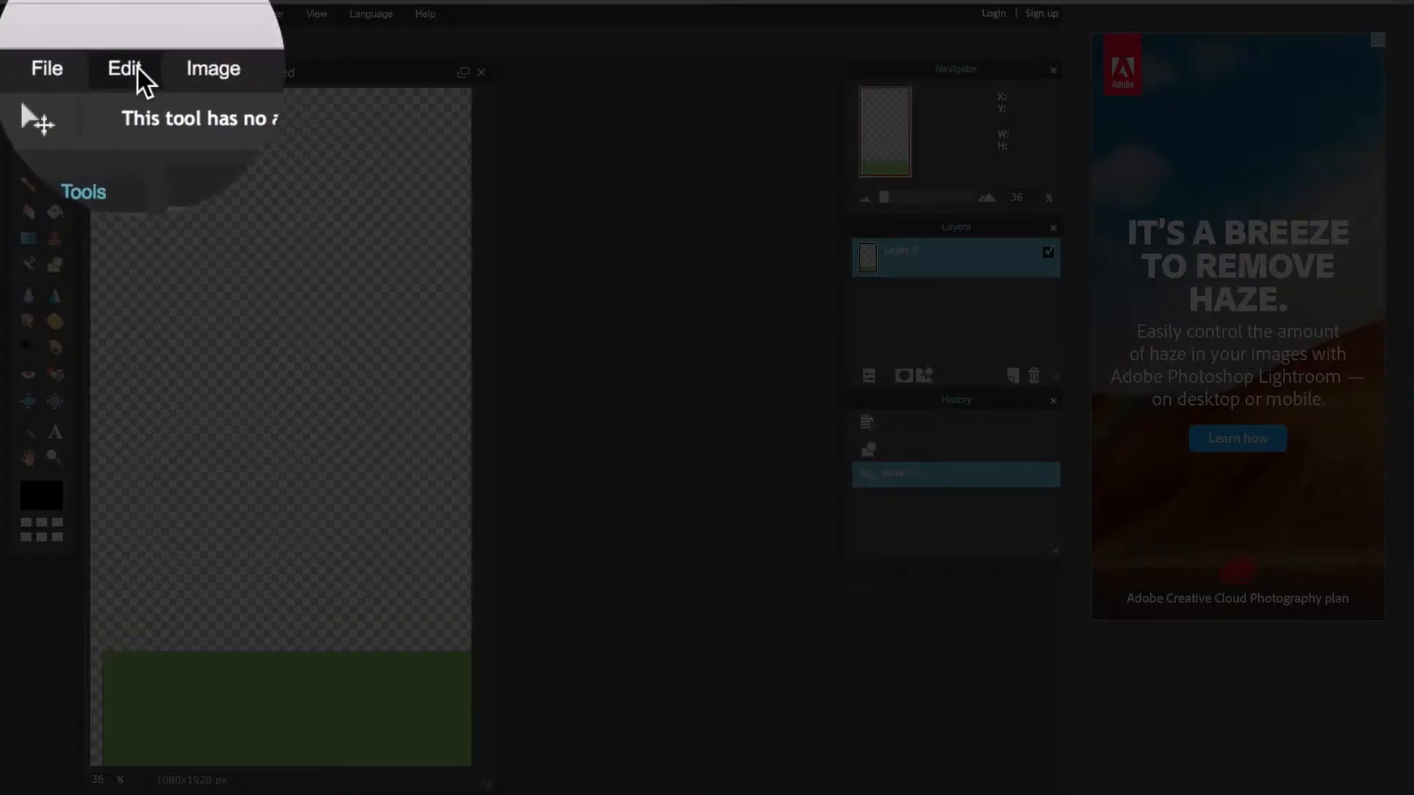
# Step: Shrink the green rectangle with Free transform, place it near the canvas's lower-left corner with a margin around it, and apply the transformation
pyautogui.click(67, 13)
pyautogui.click(115, 160)
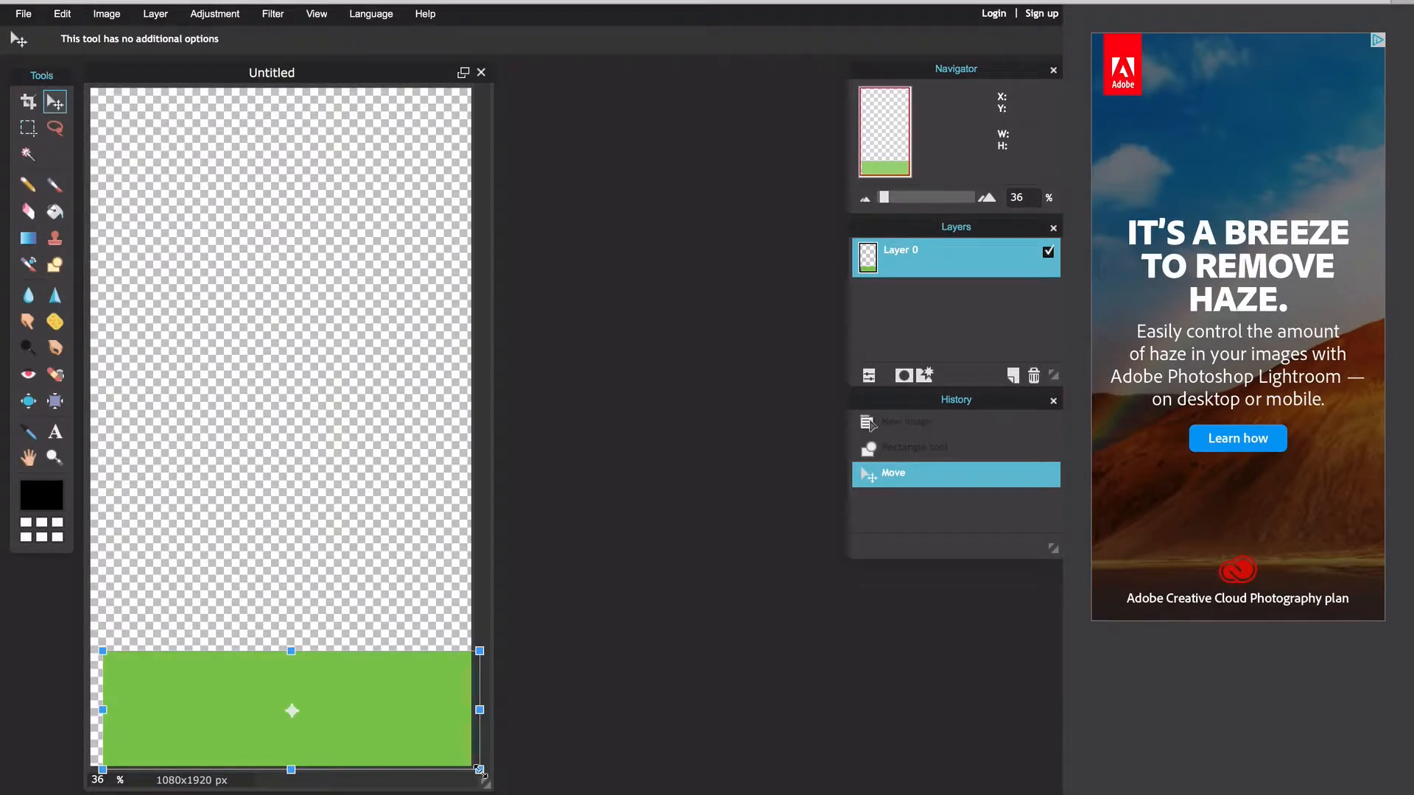
pyautogui.moveTo(479, 770); pyautogui.dragTo(450, 758)
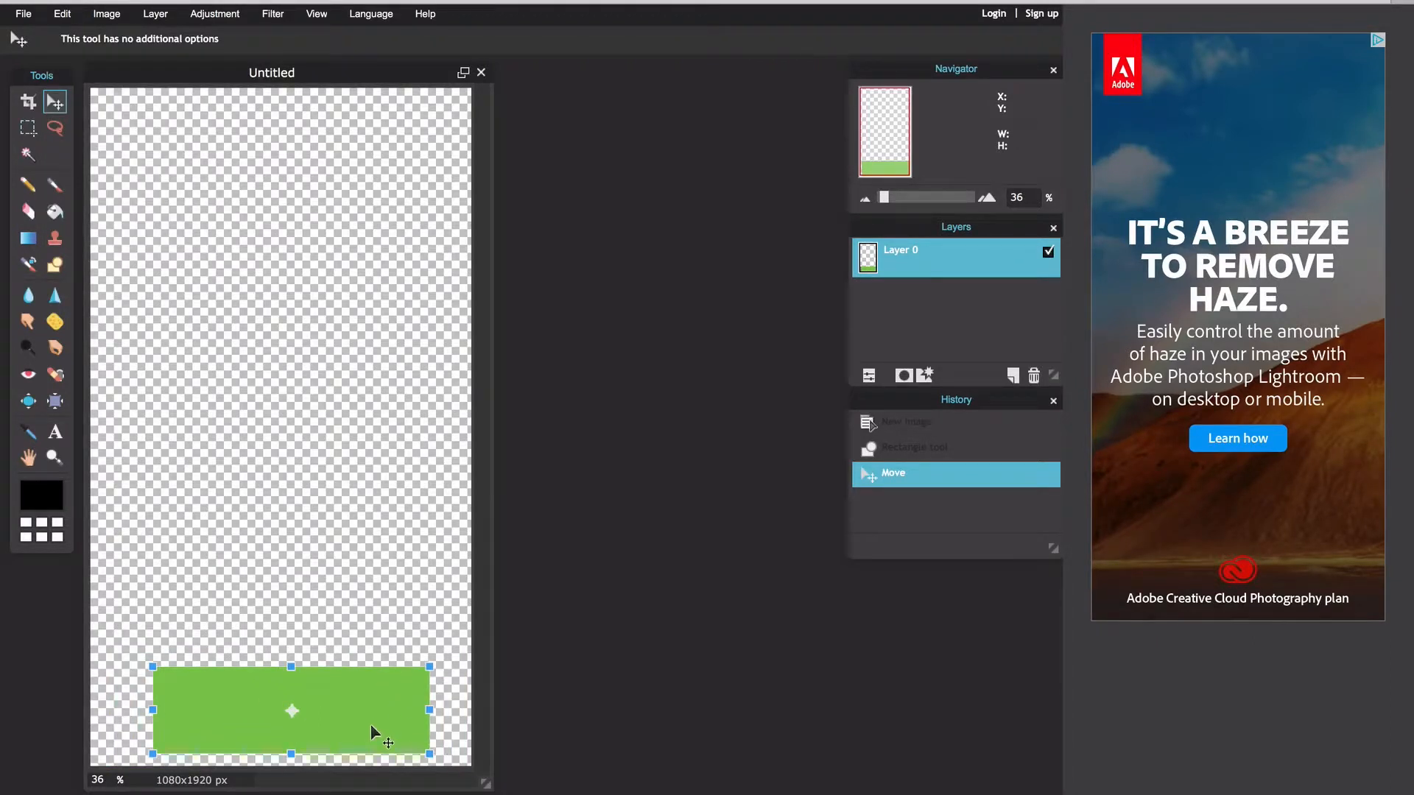
pyautogui.moveTo(371, 731); pyautogui.dragTo(337, 701)
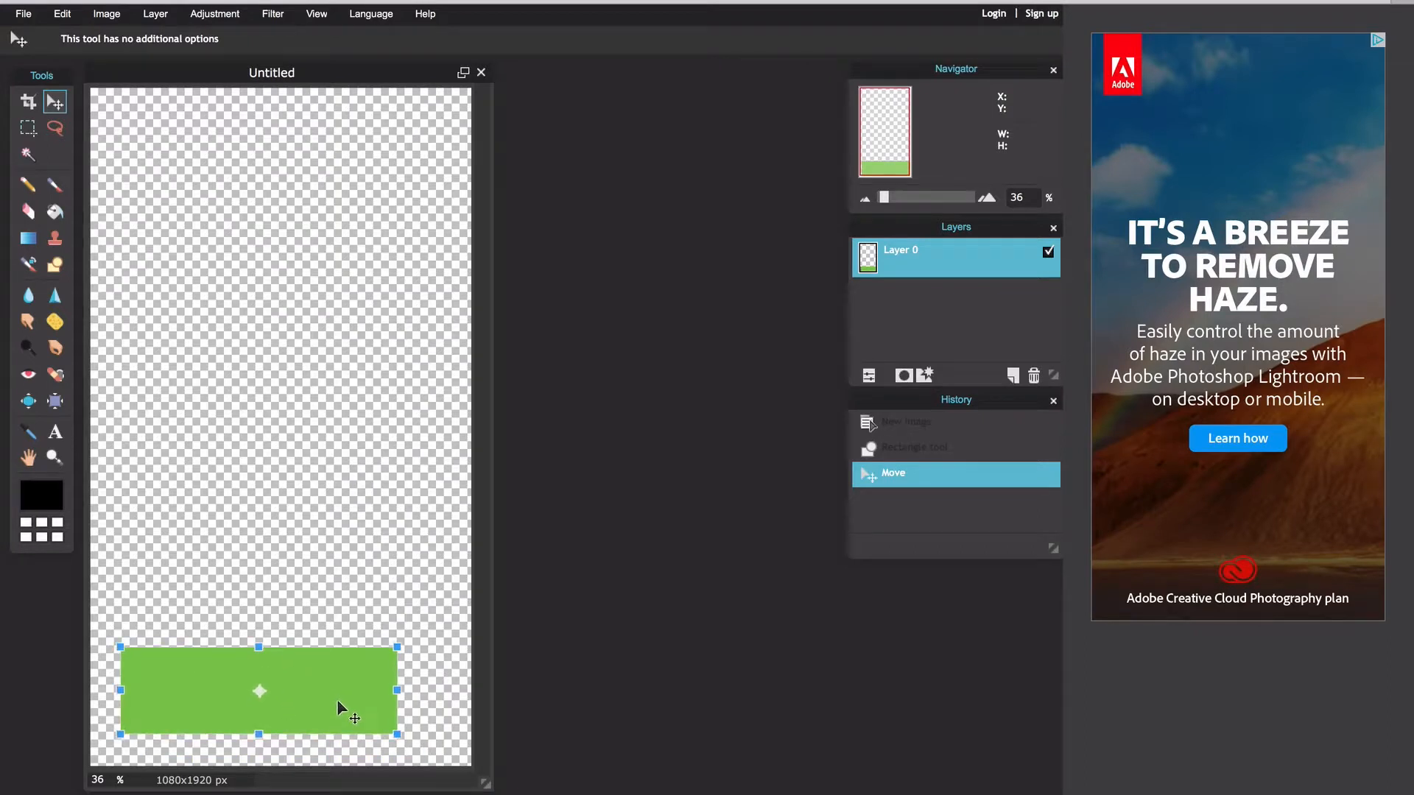
pyautogui.click(302, 627)
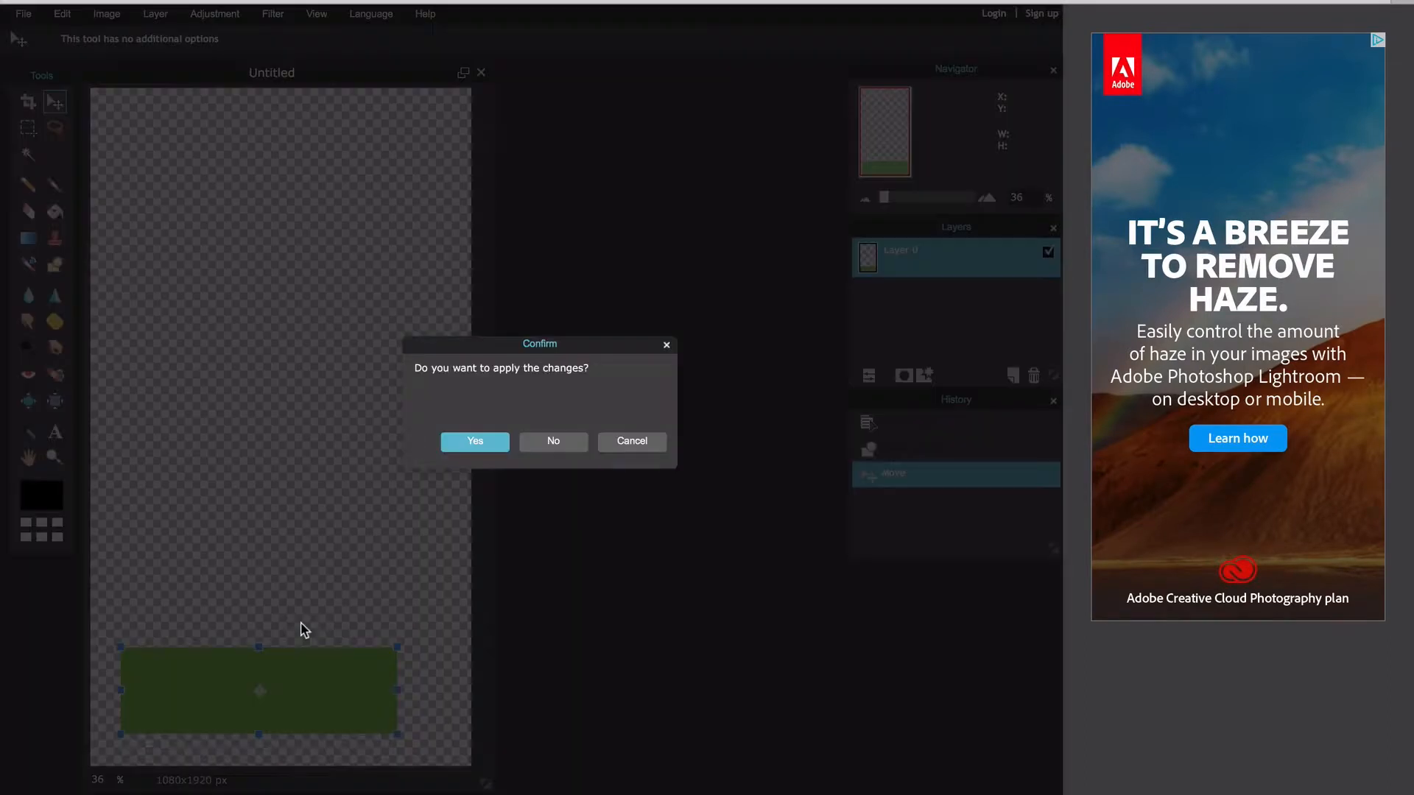
pyautogui.click(475, 442)
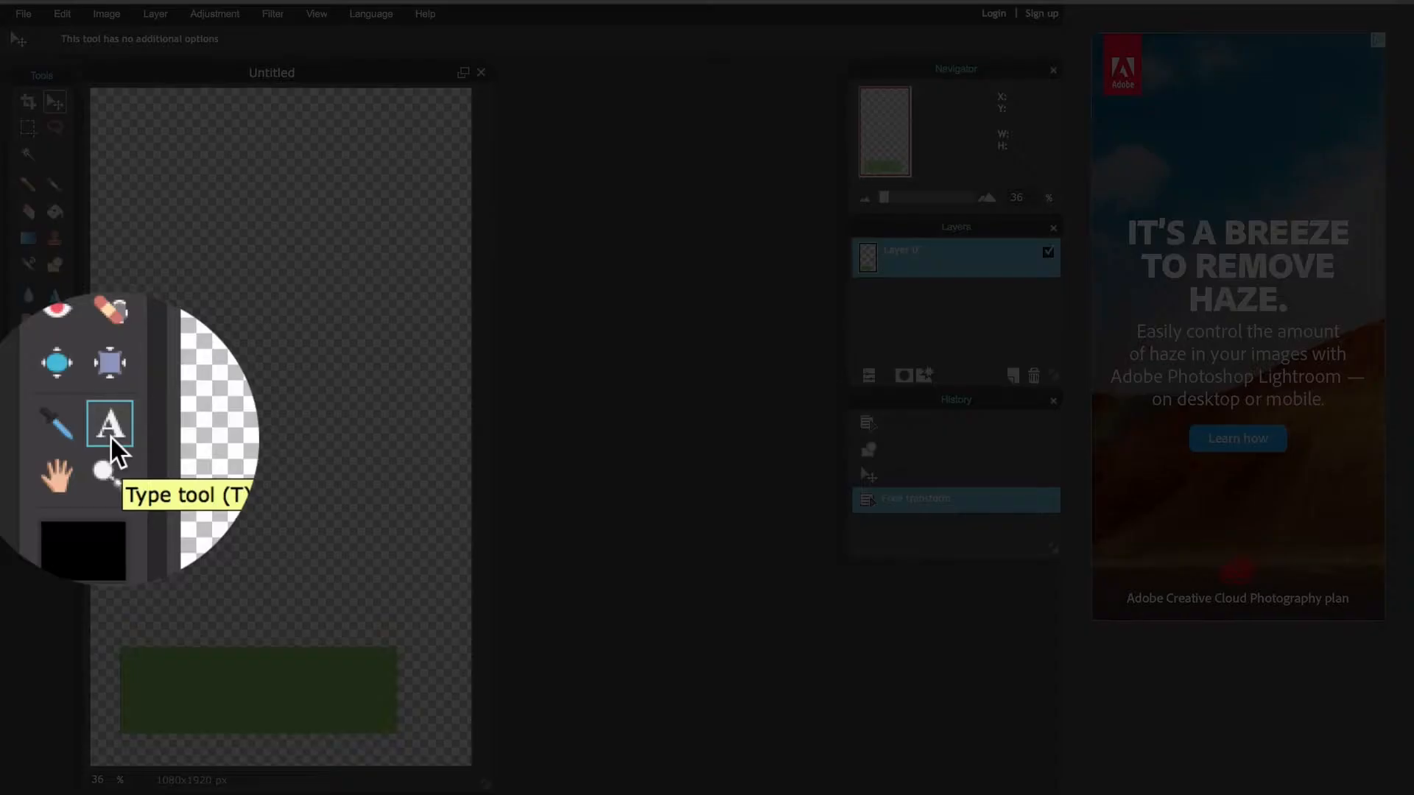
# Step: Add a text layer reading "Sac State" above the green rectangle
pyautogui.click(55, 433)
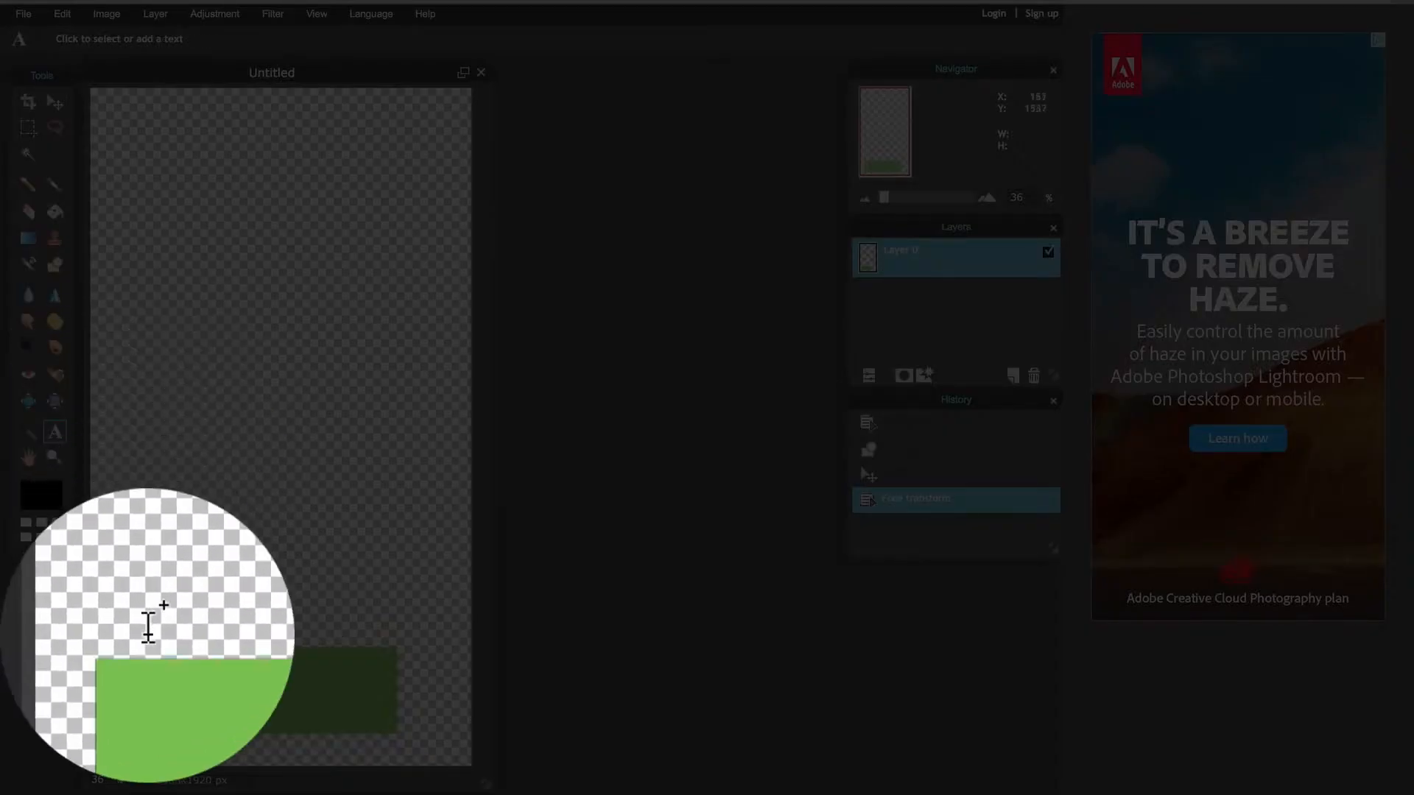
pyautogui.click(148, 521)
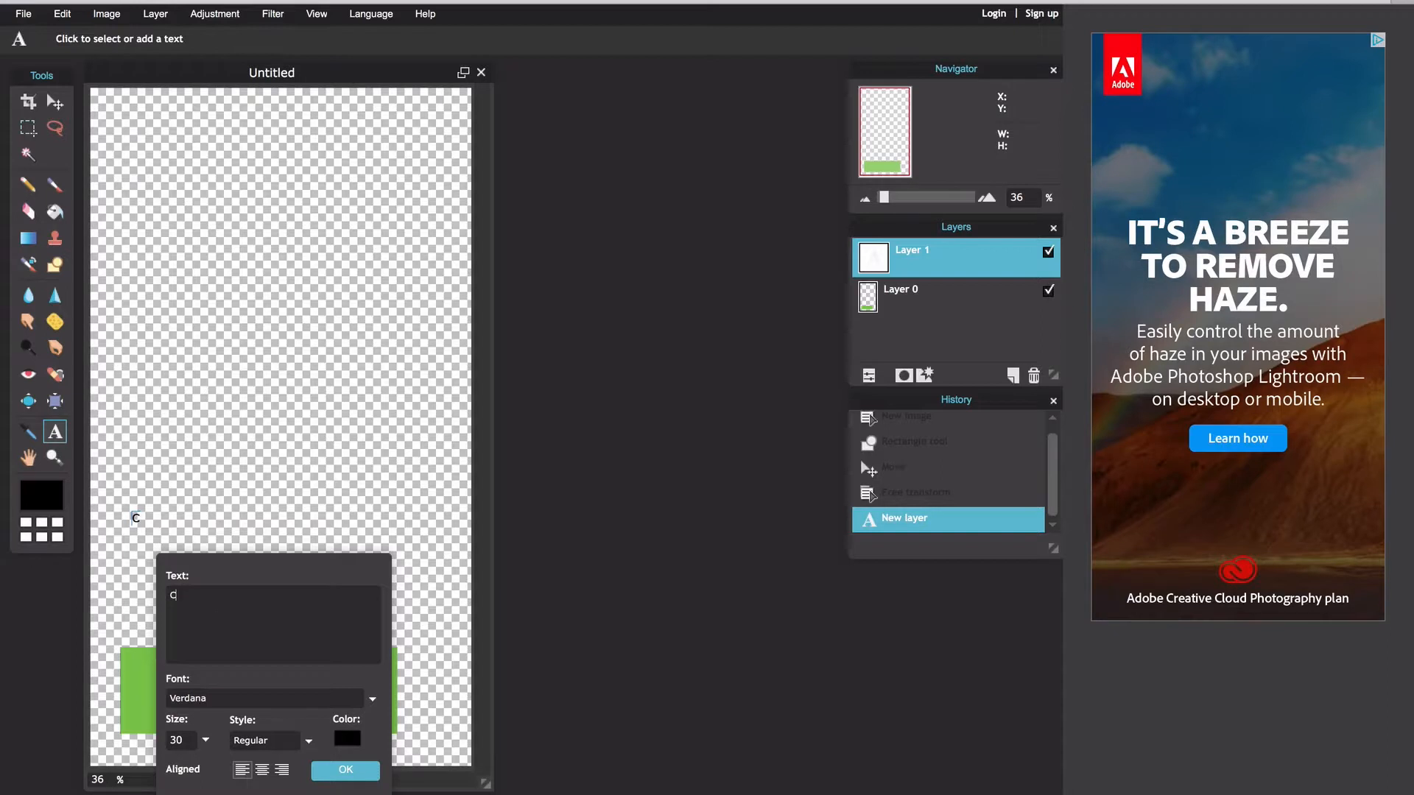
pyautogui.press('BackSpace')
pyautogui.write('Sac State')
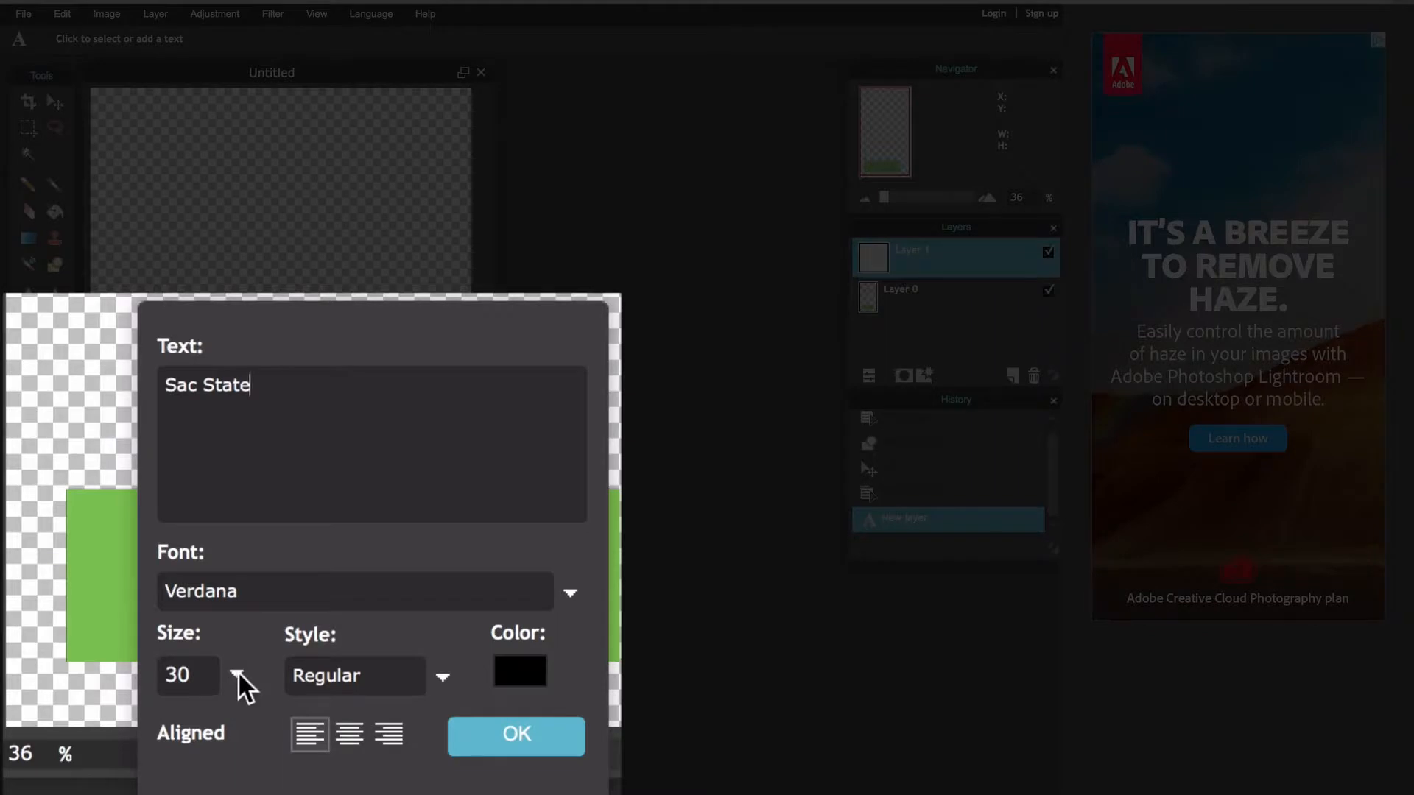
# Step: Set the "Sac State" text size to 130, moving the text settings off the canvas
pyautogui.click(236, 673)
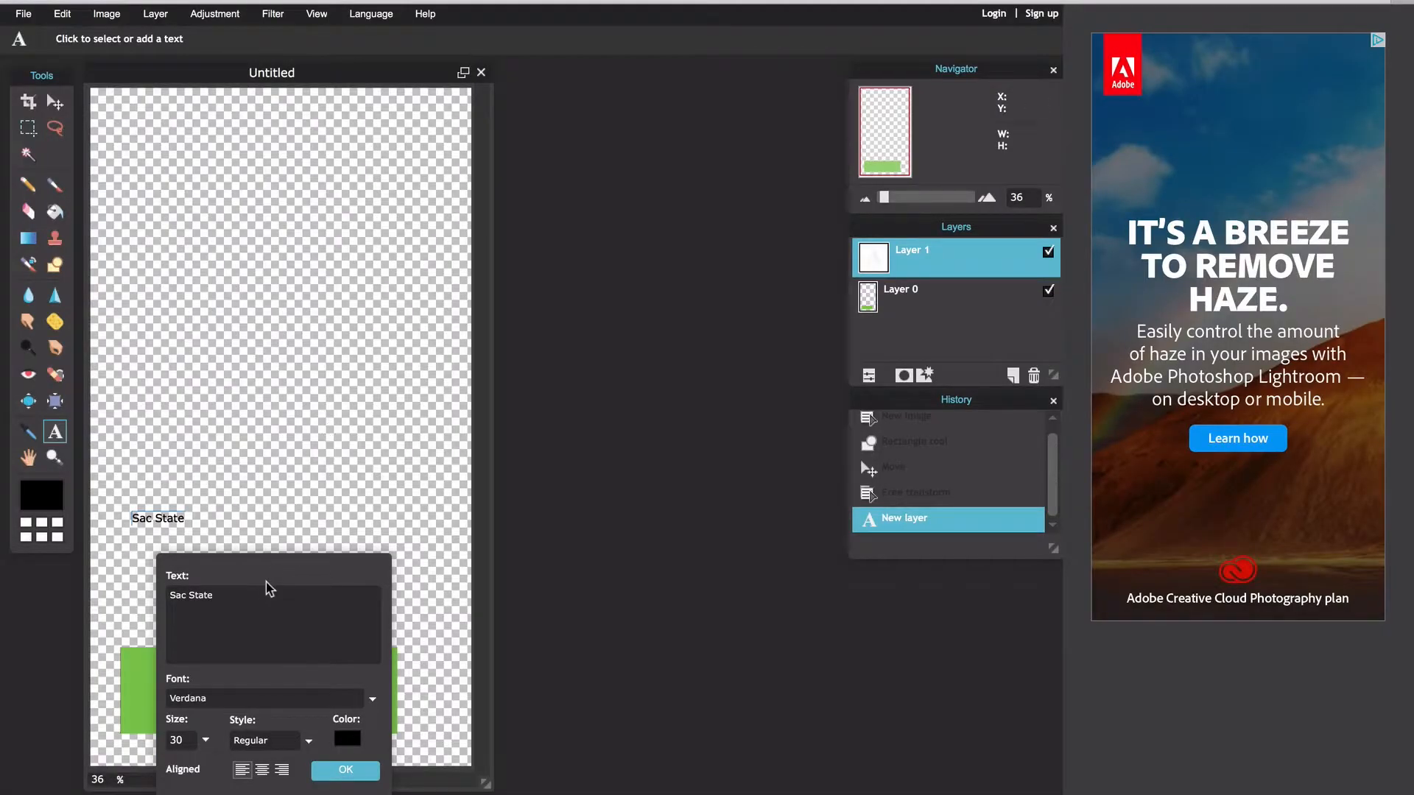
pyautogui.moveTo(272, 574); pyautogui.dragTo(322, 397)
pyautogui.click(261, 563)
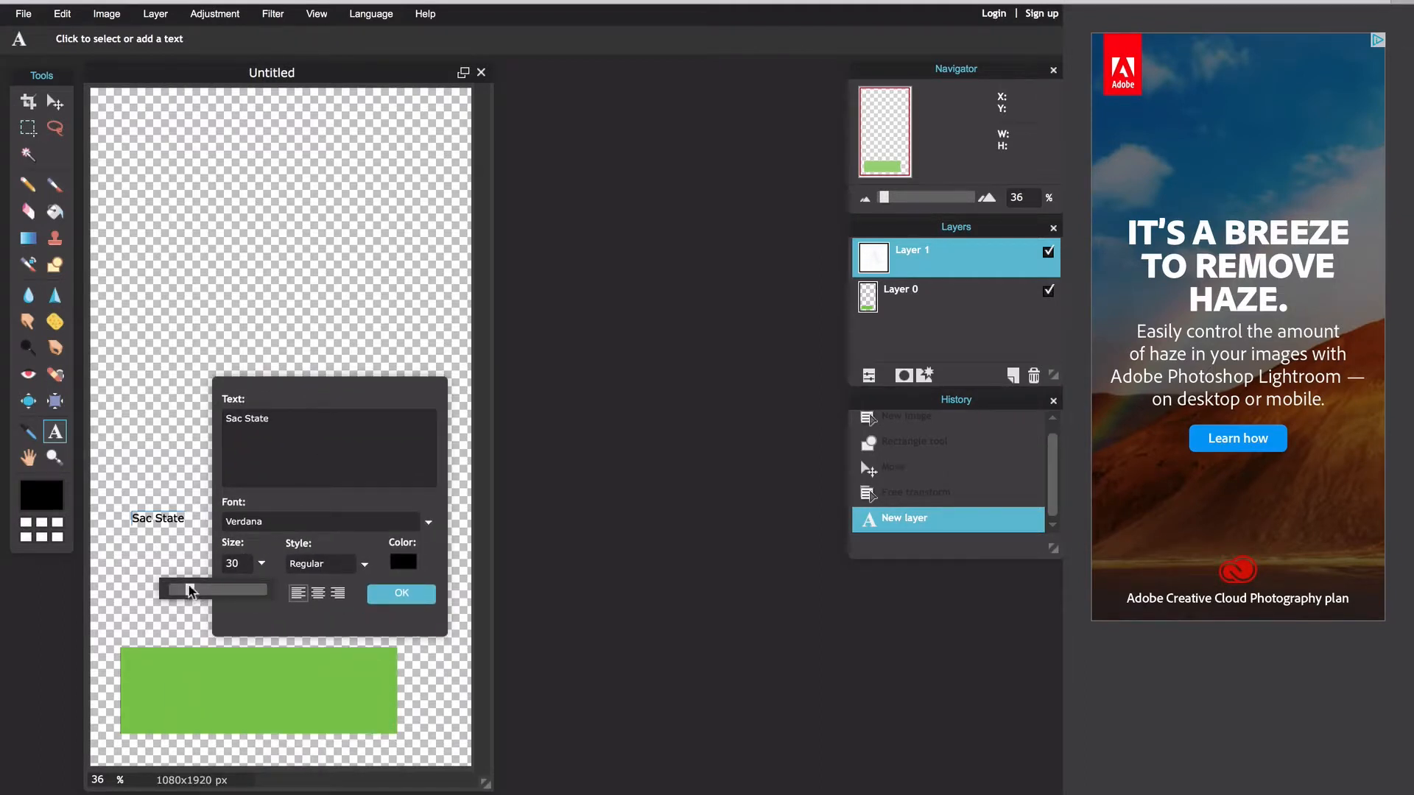
pyautogui.moveTo(188, 586); pyautogui.dragTo(219, 589)
pyautogui.moveTo(302, 391); pyautogui.dragTo(618, 367)
pyautogui.click(578, 537)
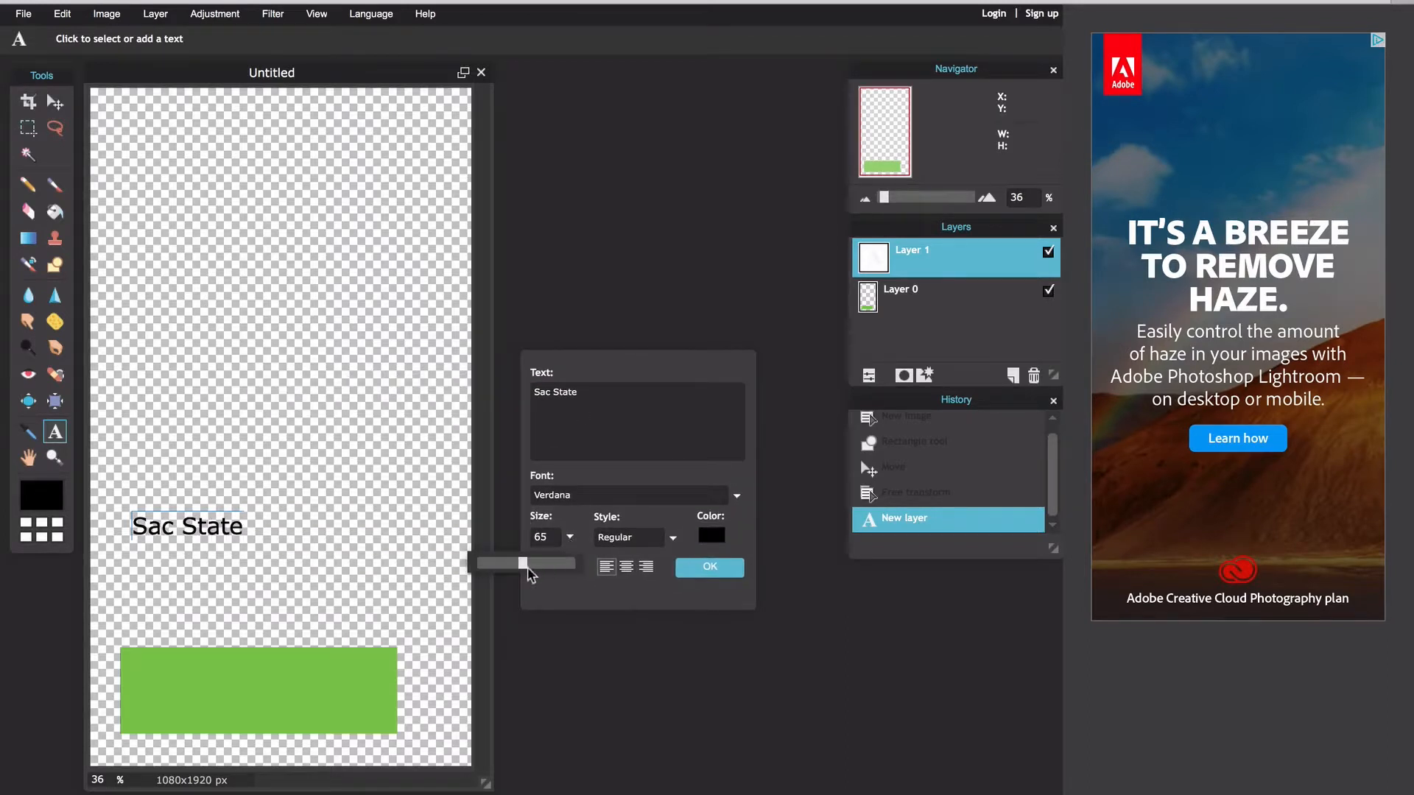
pyautogui.moveTo(525, 563); pyautogui.dragTo(576, 565)
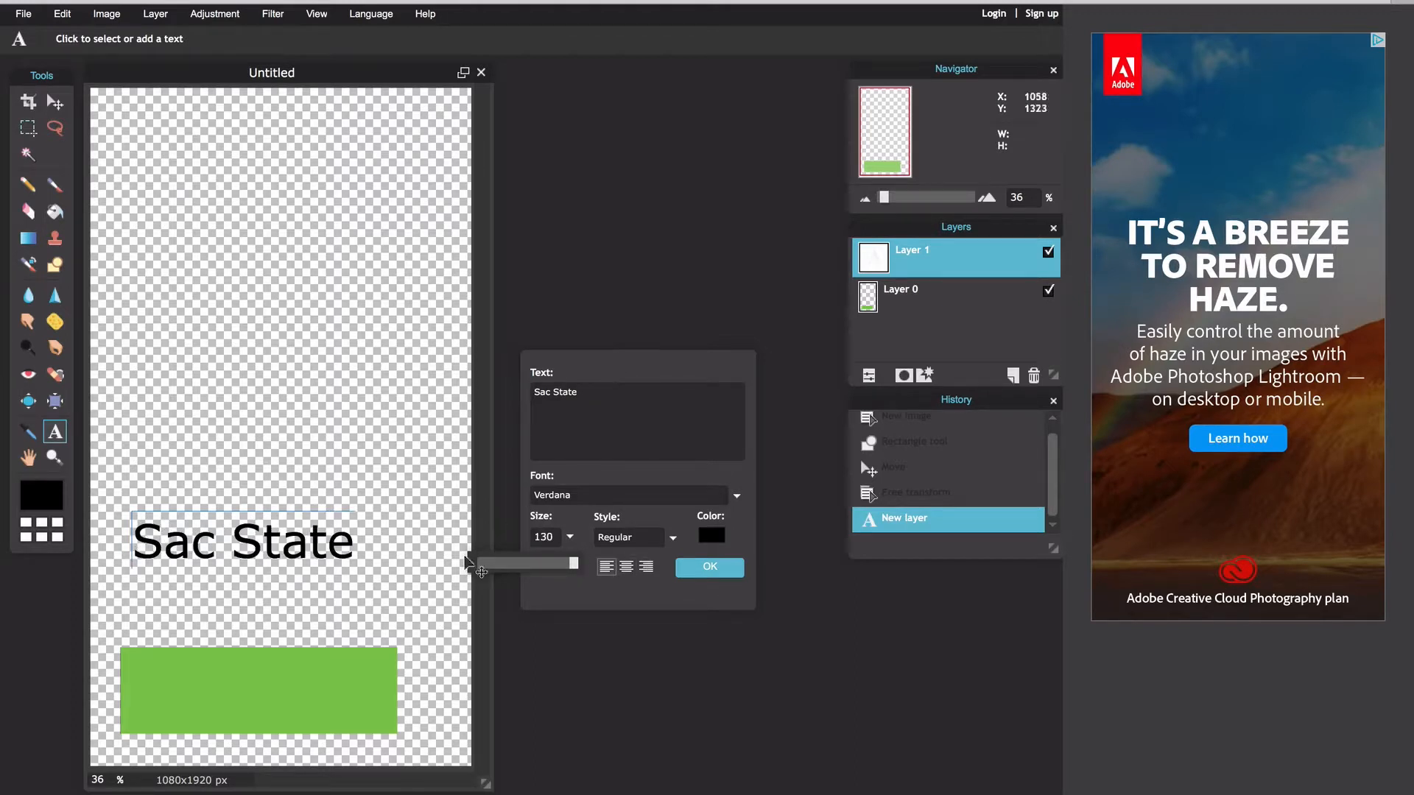
# Step: Set the text's font to 12 Serifa** 56 Italic 13235 and its style to Bold
pyautogui.click(617, 495)
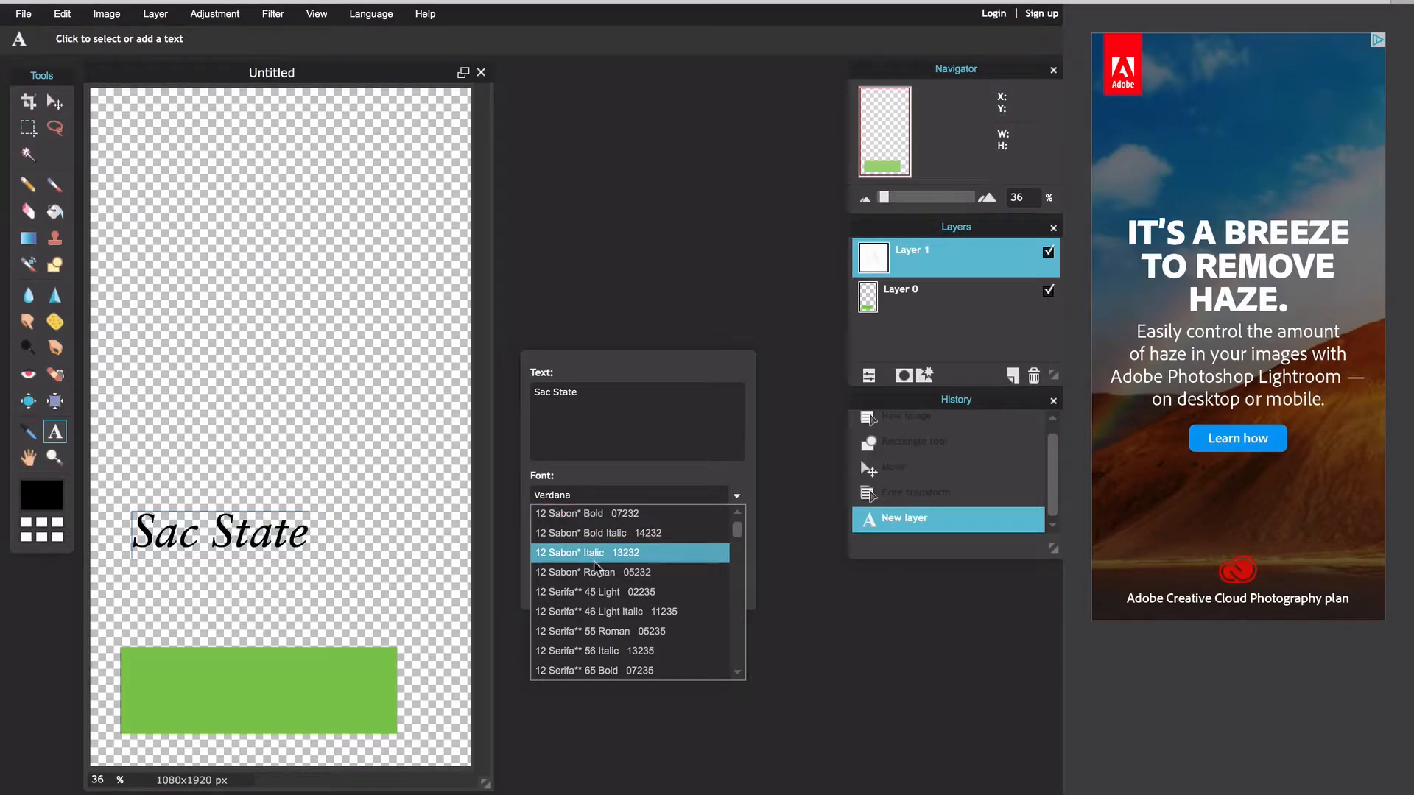
pyautogui.click(582, 652)
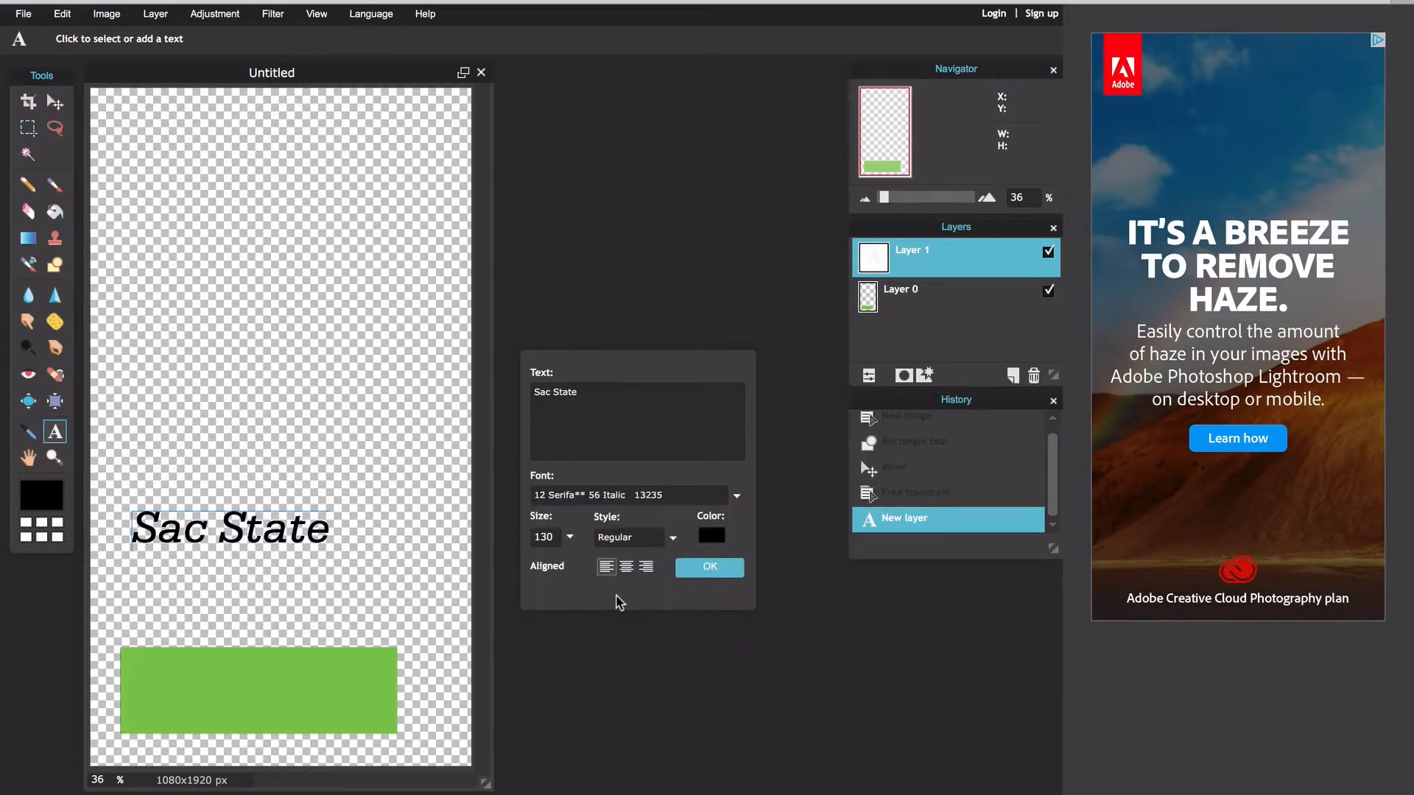
pyautogui.click(672, 537)
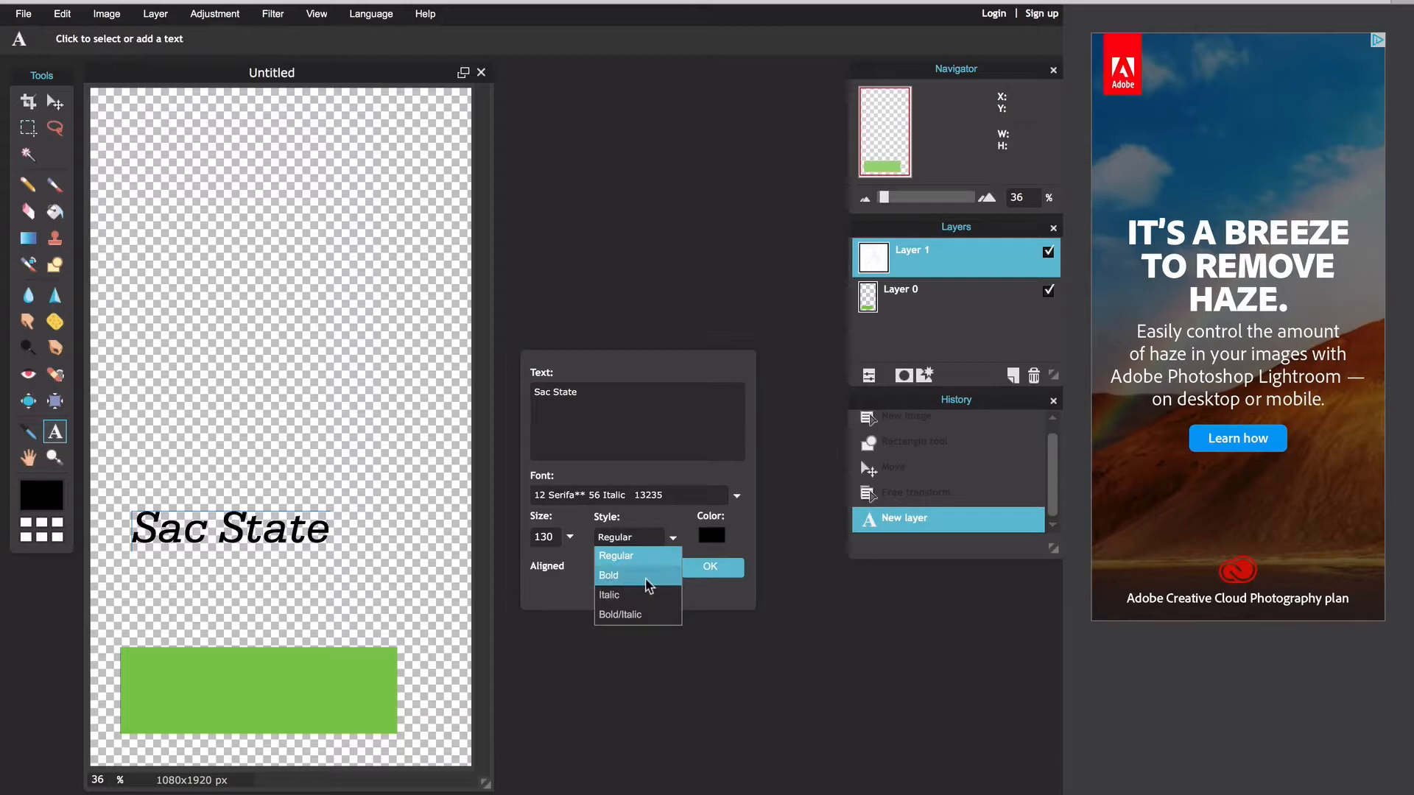
pyautogui.click(647, 578)
# Step: Colour the "Sac State" text blue, hex 002aff, and confirm the text settings
pyautogui.click(720, 533)
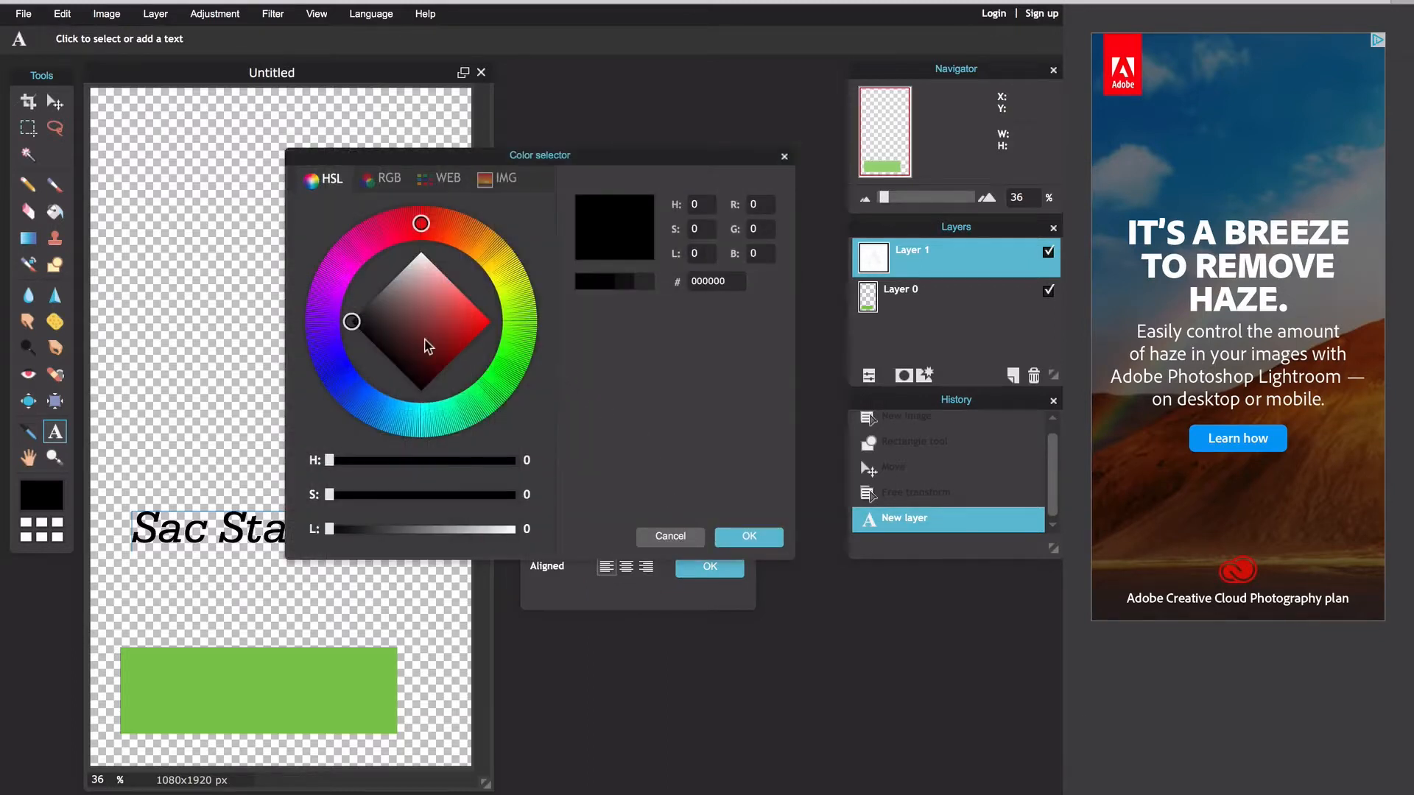
pyautogui.click(345, 384)
pyautogui.moveTo(478, 324); pyautogui.dragTo(490, 321)
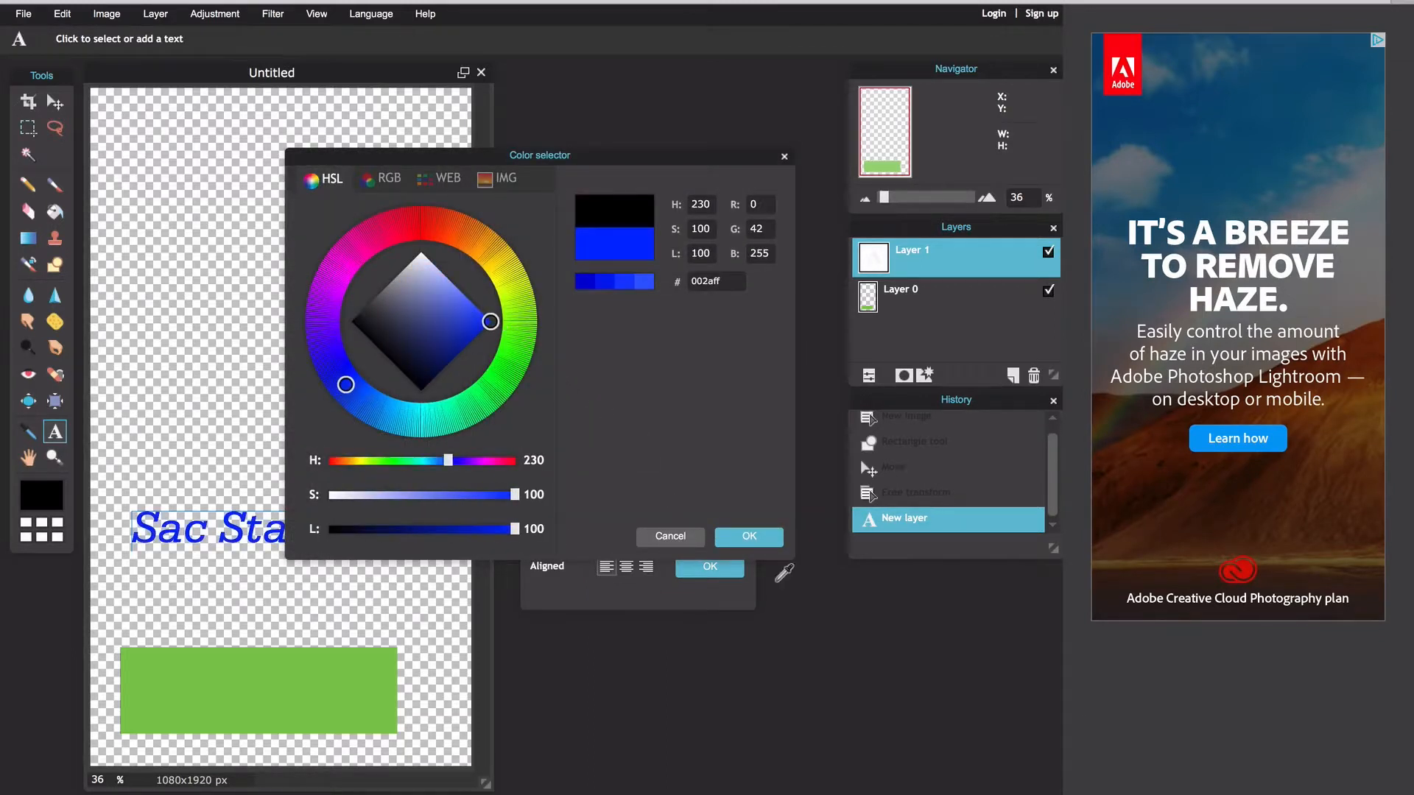
pyautogui.click(749, 534)
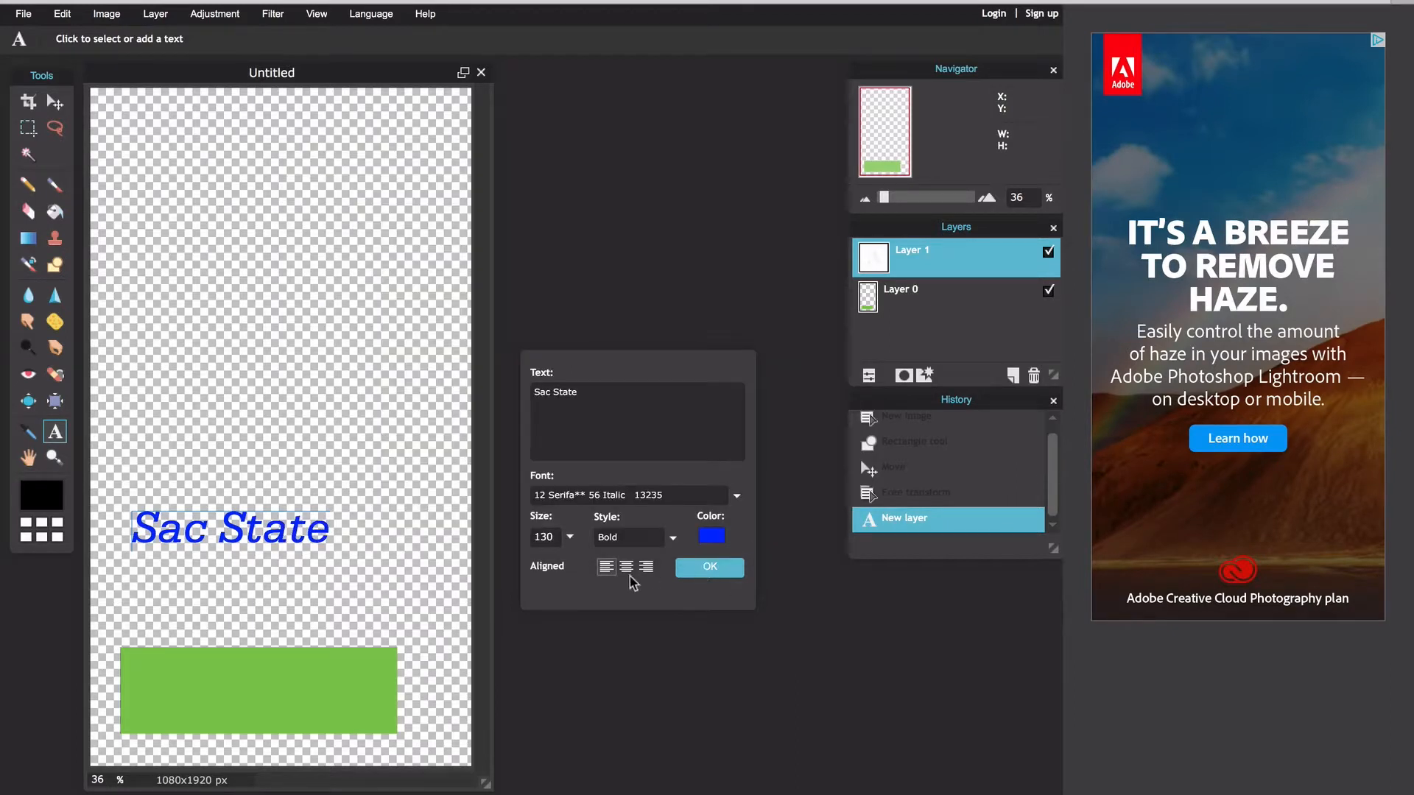
pyautogui.click(695, 569)
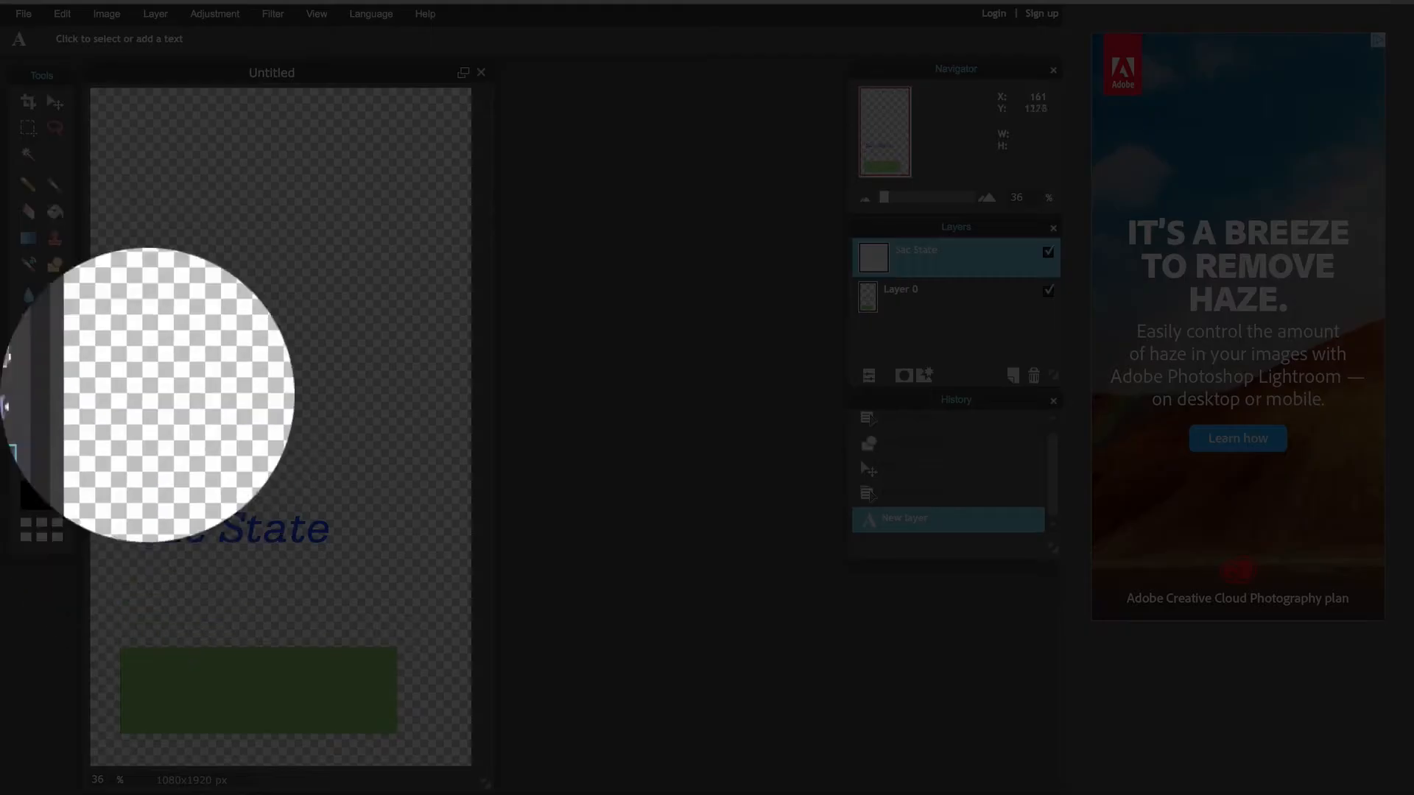
# Step: Move the "Sac State" text down onto the green rectangle with the Move tool
pyautogui.click(55, 102)
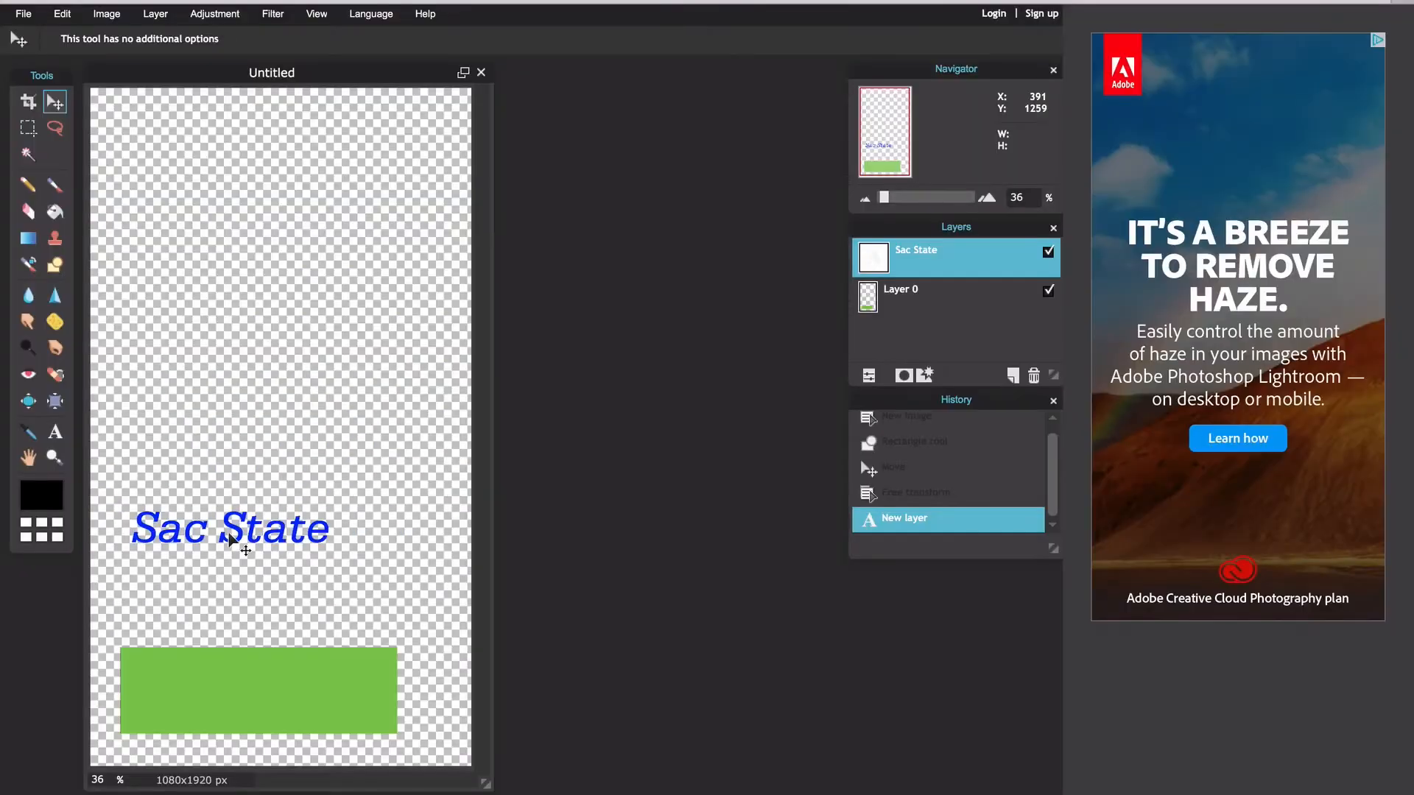
pyautogui.moveTo(230, 540); pyautogui.dragTo(250, 703)
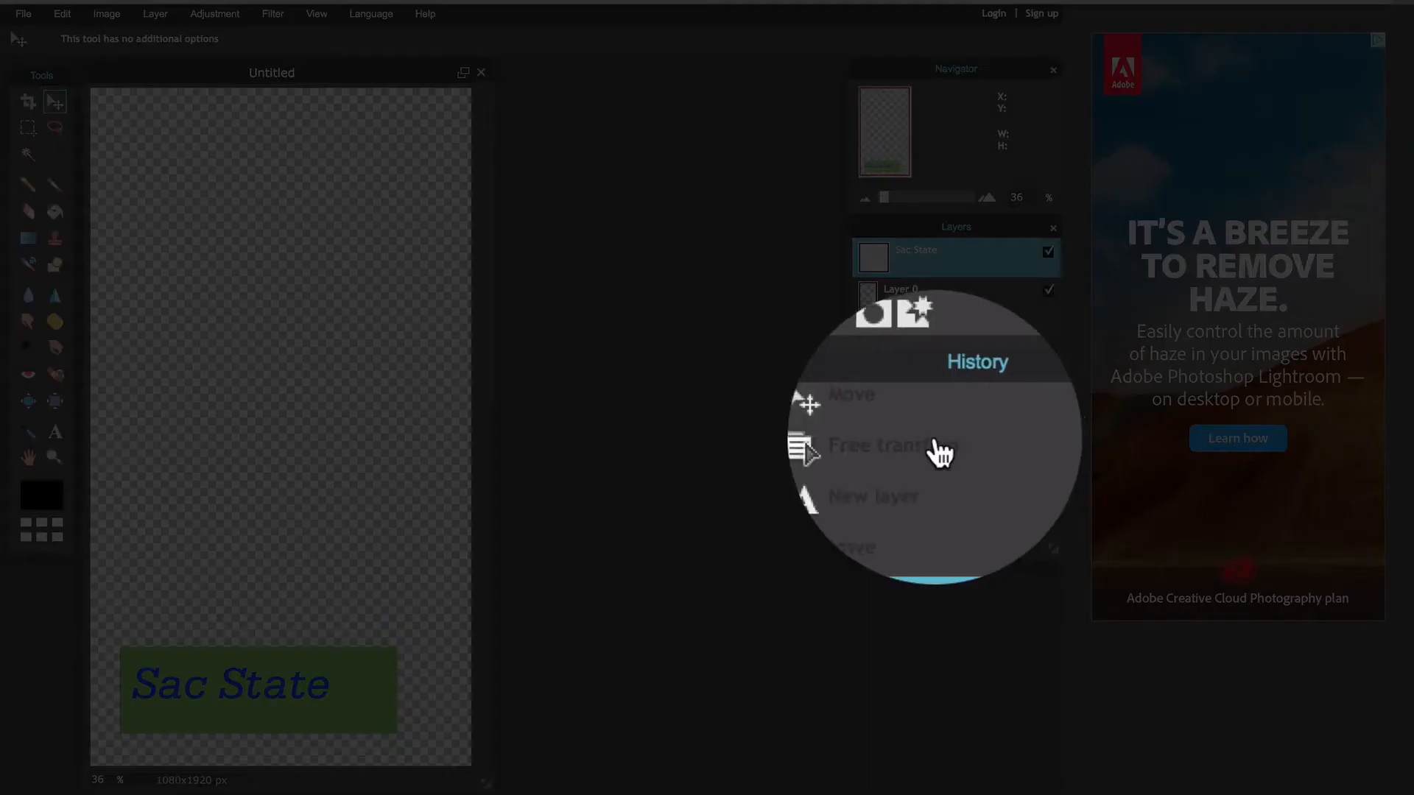
# Step: Delete Layer 0, which holds the green rectangle
pyautogui.click(902, 291)
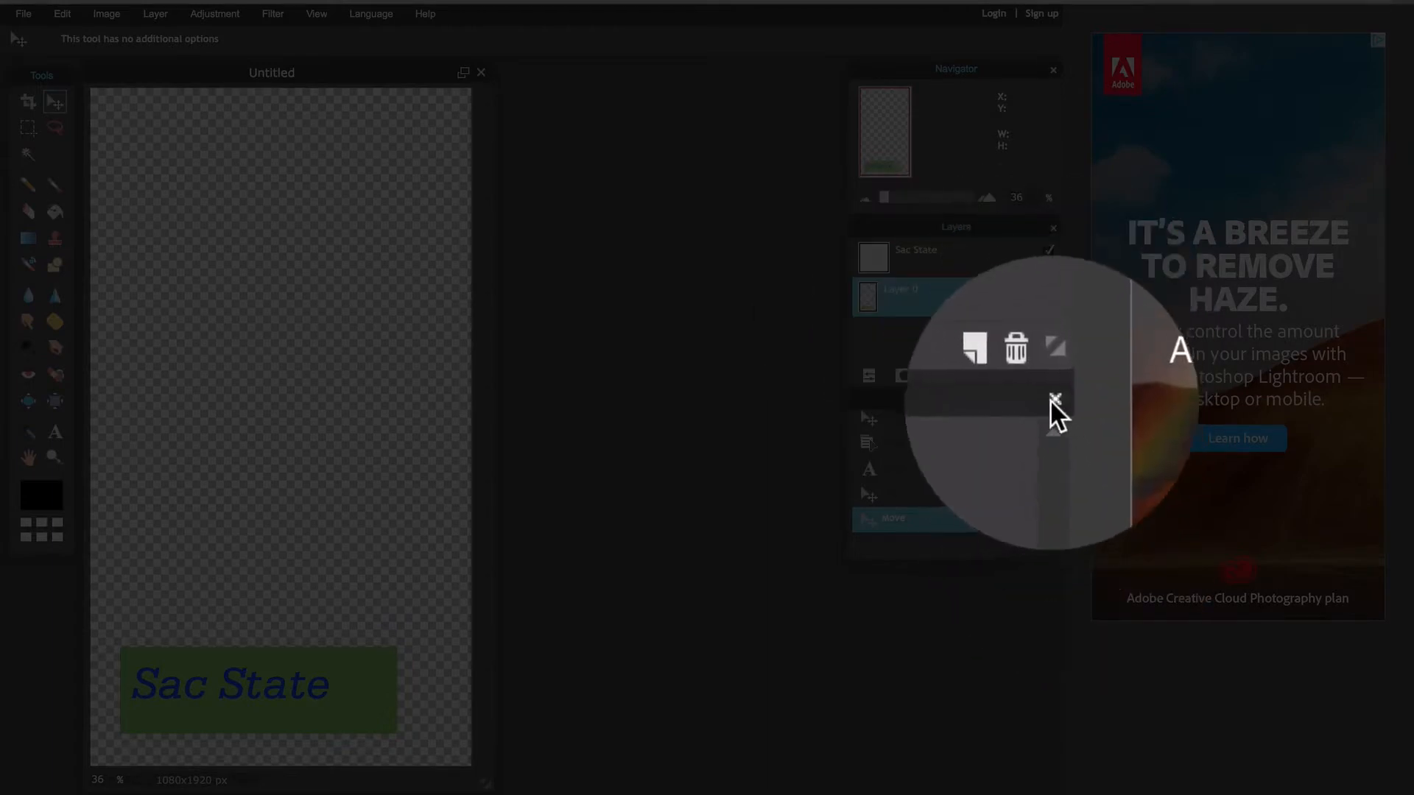
pyautogui.click(1033, 375)
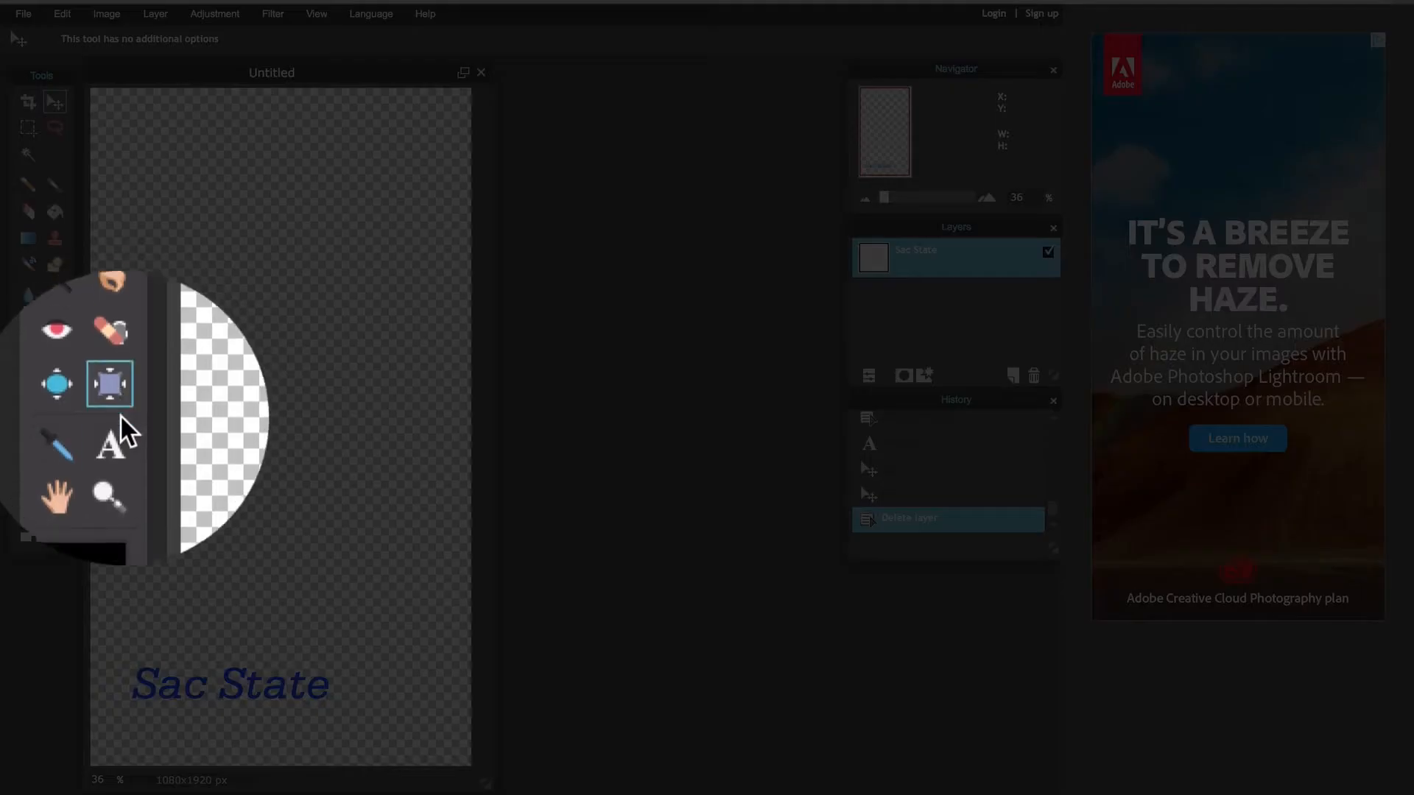
# Step: Recolour the "Sac State" text white, hex ffffff, move it to the bottom centre of the canvas, and confirm the text settings
pyautogui.click(55, 433)
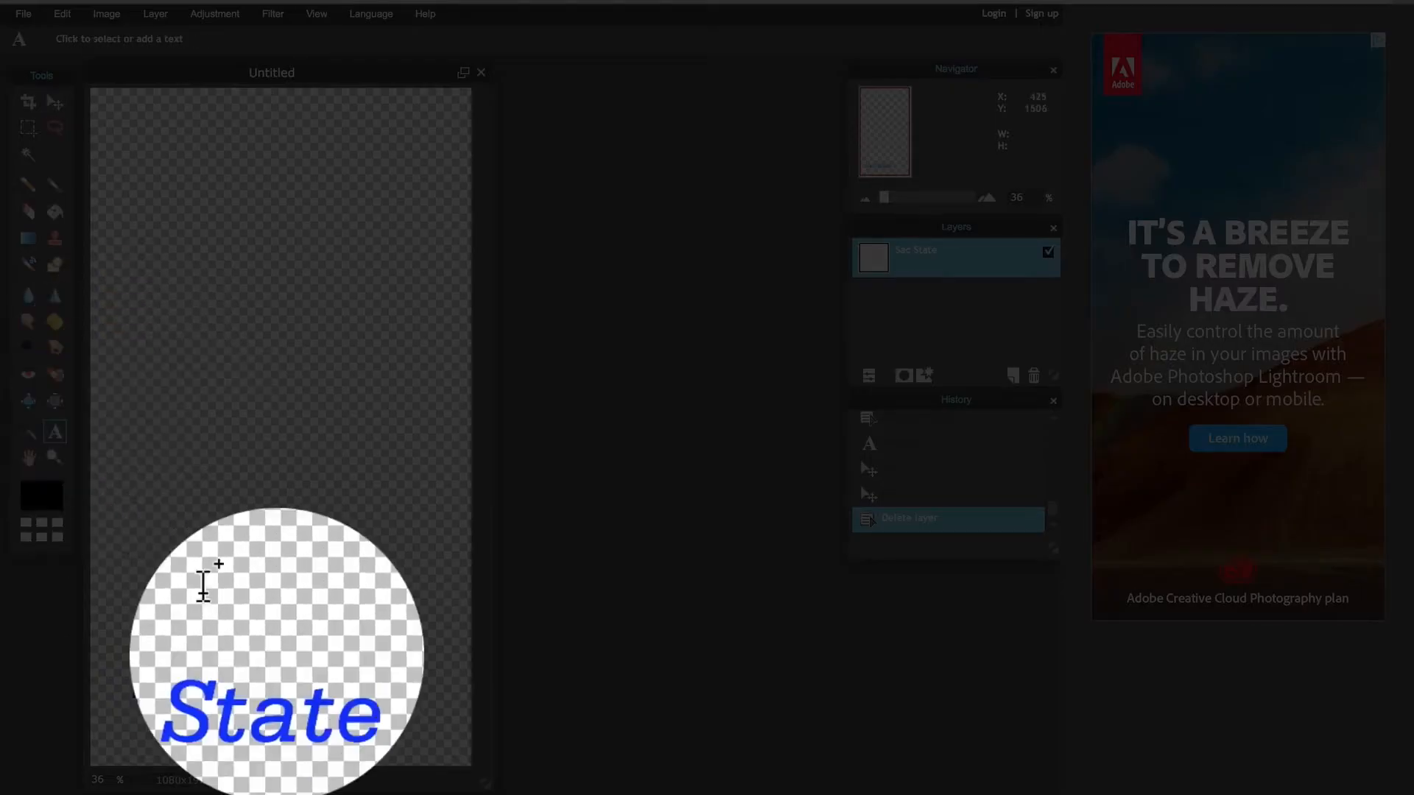
pyautogui.click(317, 685)
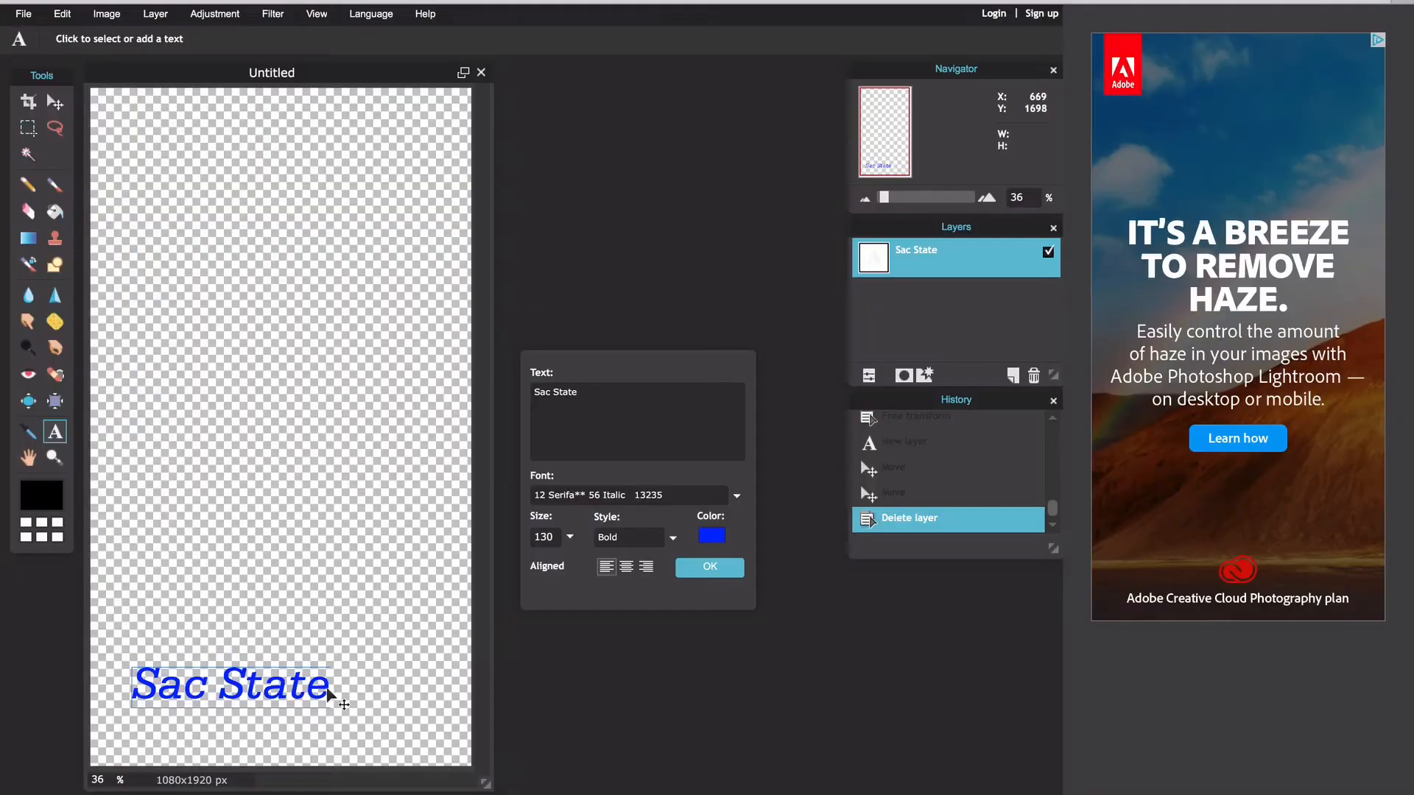
pyautogui.moveTo(338, 688); pyautogui.dragTo(439, 692)
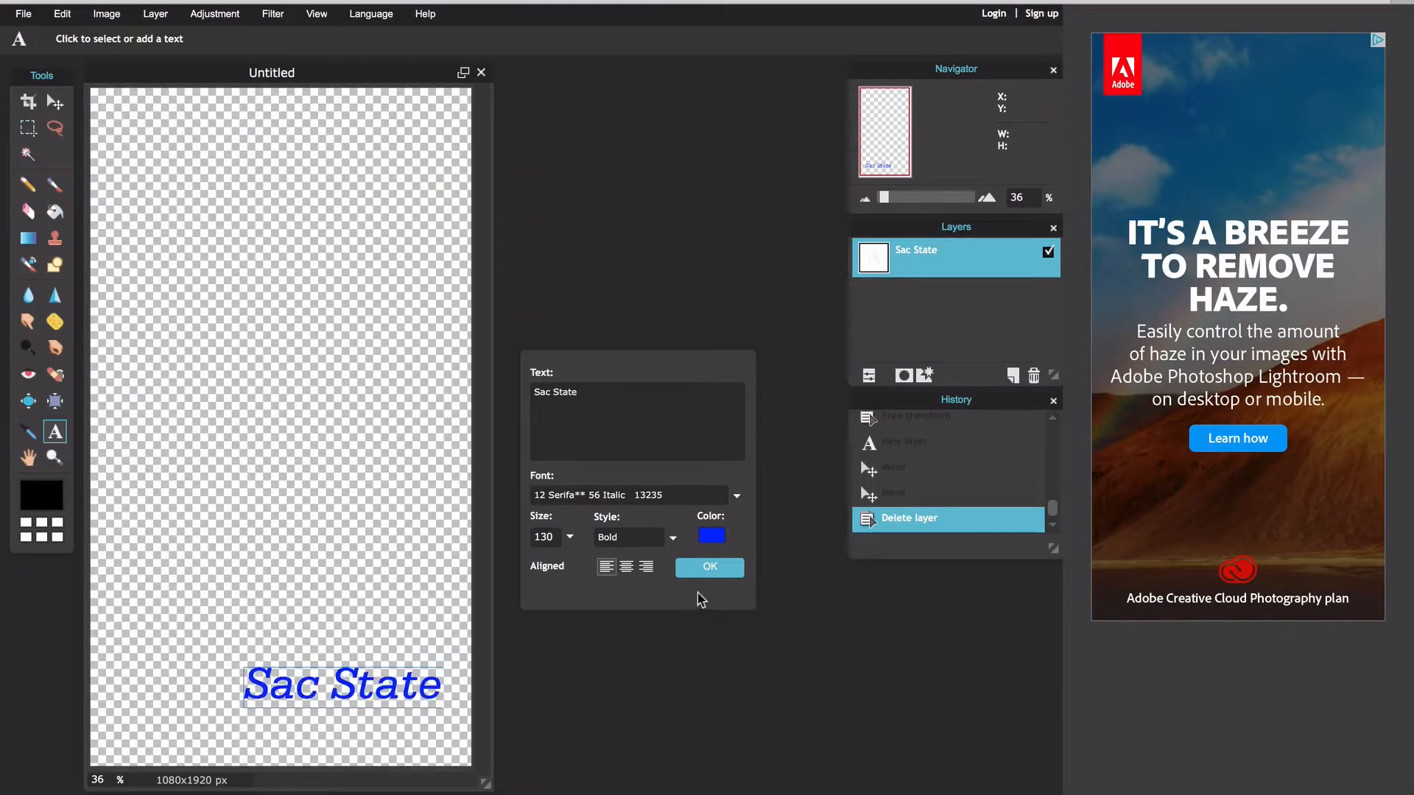
pyautogui.click(711, 536)
pyautogui.click(423, 270)
pyautogui.moveTo(424, 270); pyautogui.dragTo(424, 254)
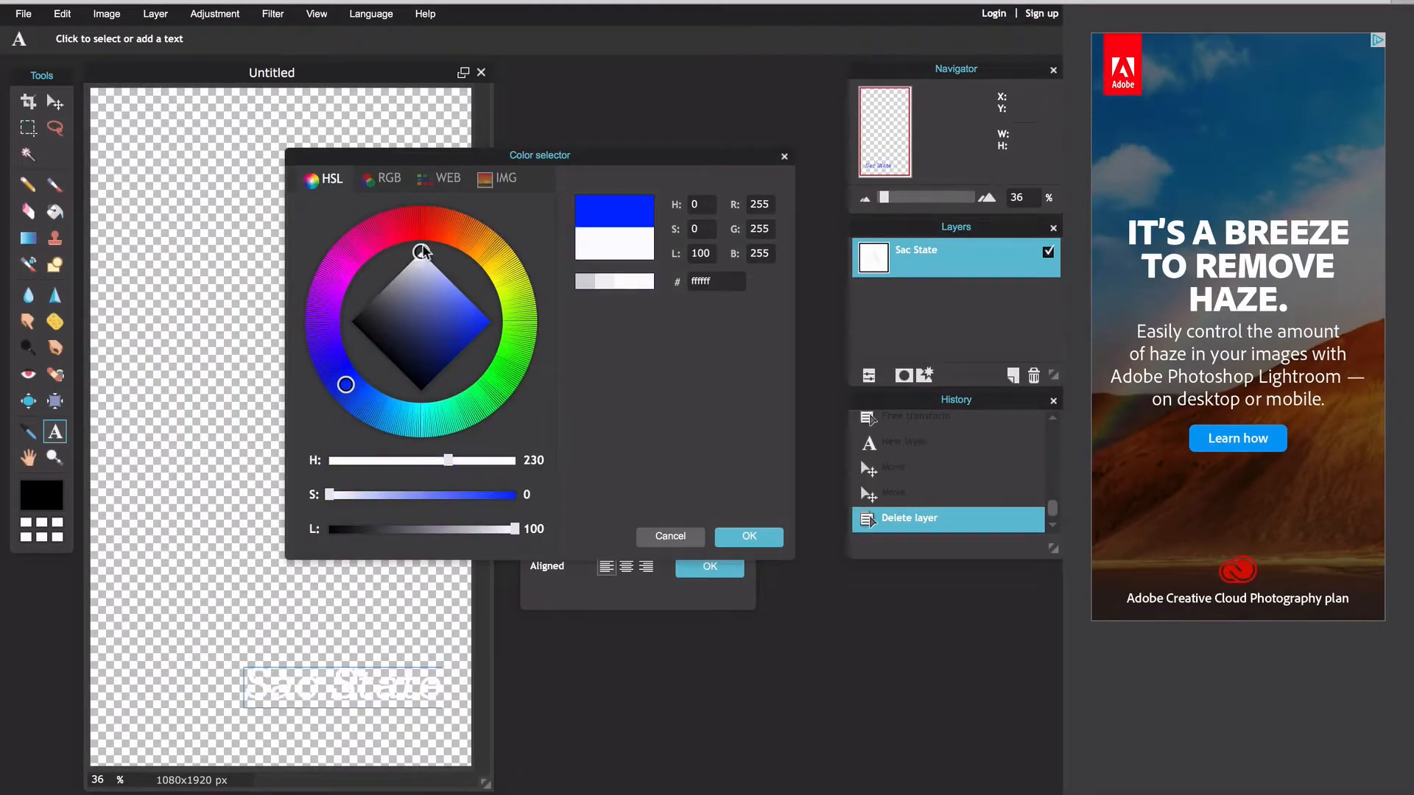
pyautogui.click(765, 536)
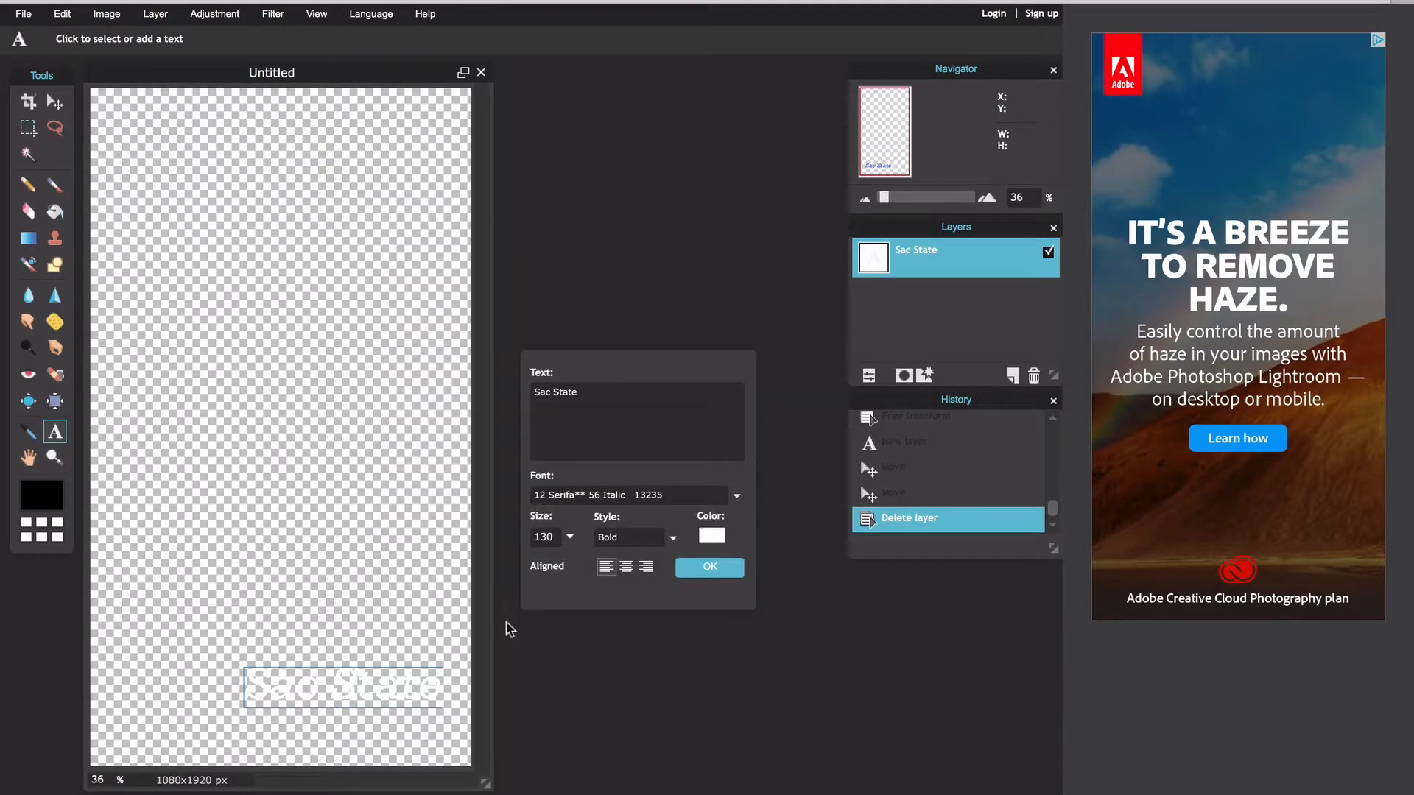
pyautogui.moveTo(339, 695); pyautogui.dragTo(300, 720)
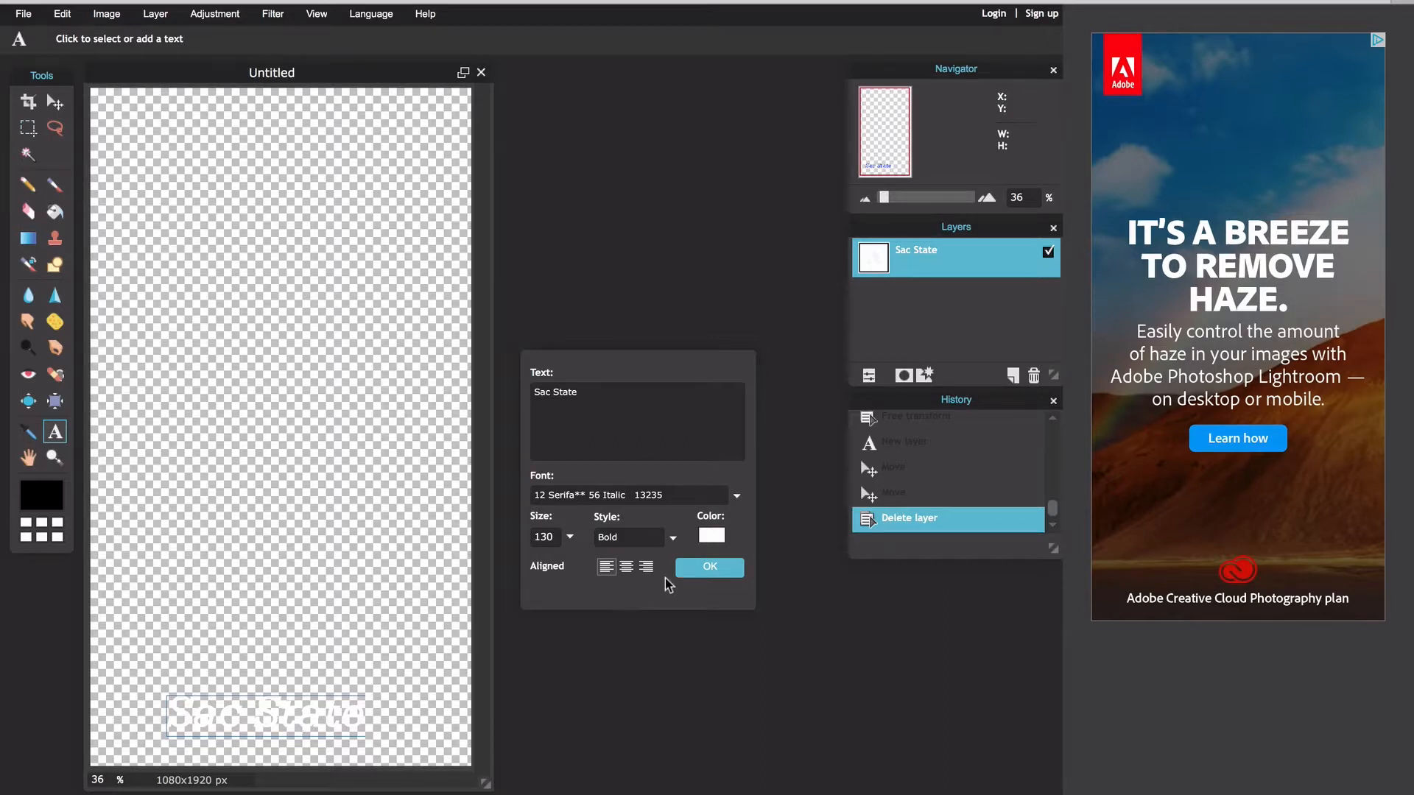
pyautogui.click(706, 568)
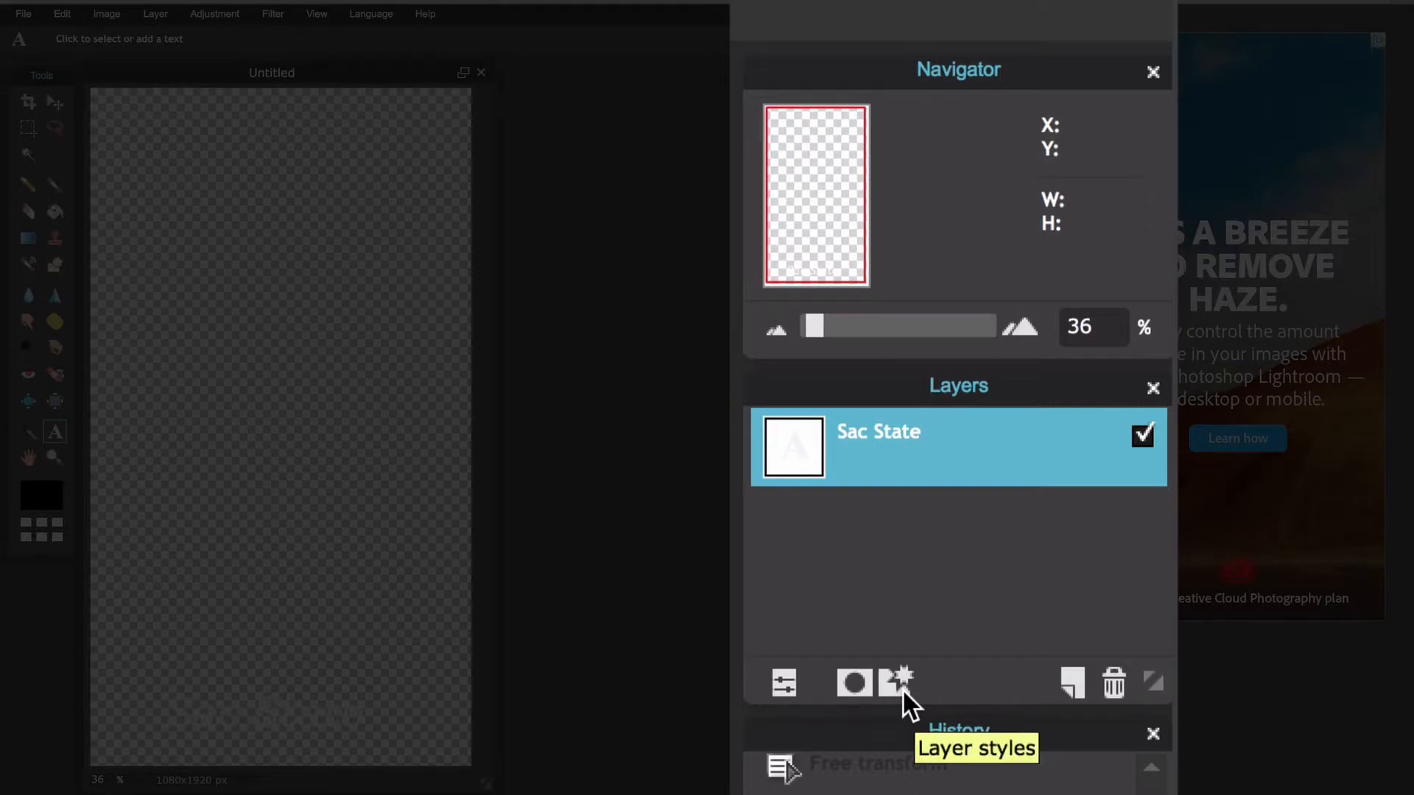
# Step: Add a black drop shadow to the "Sac State" layer with opacity 67, distance 0 and size 14
pyautogui.click(903, 688)
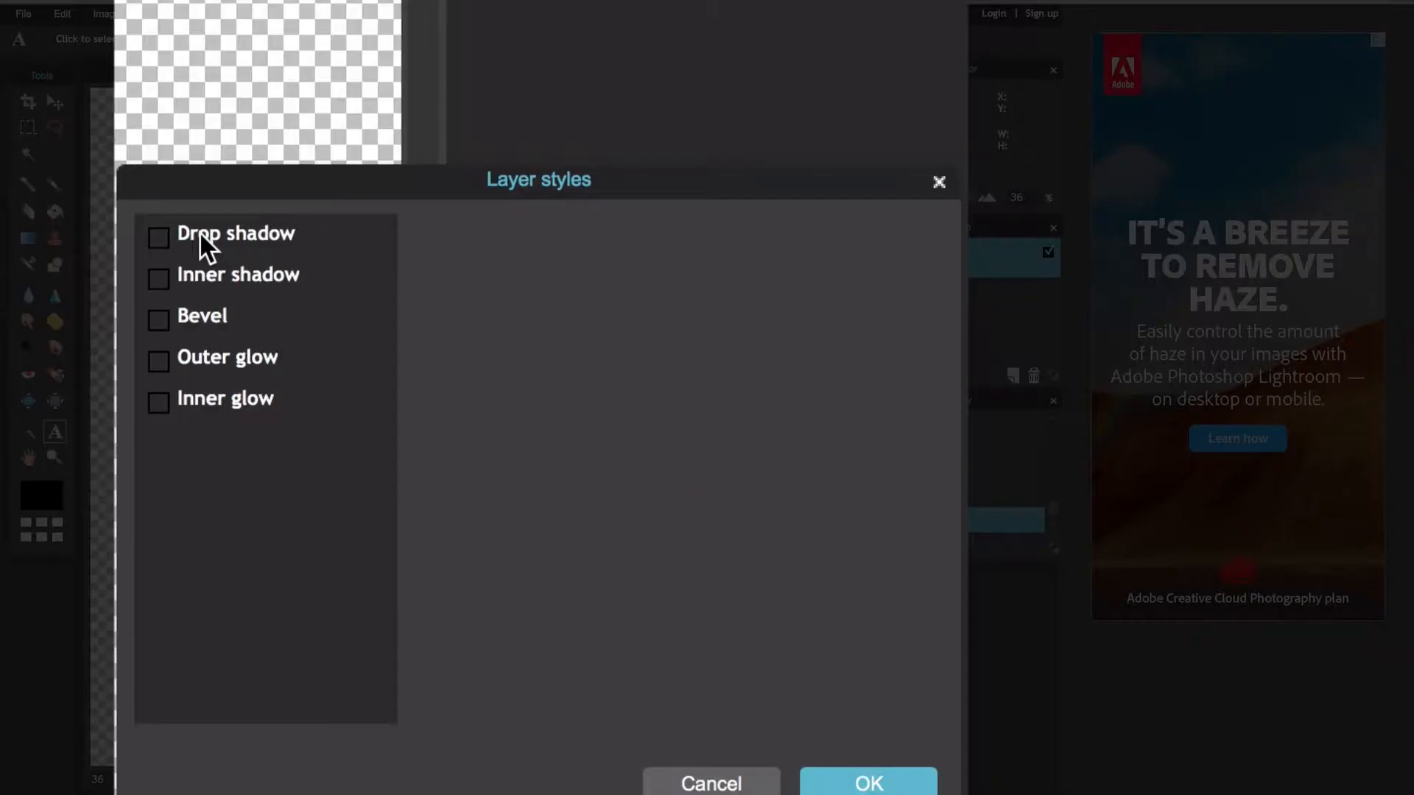
pyautogui.click(200, 231)
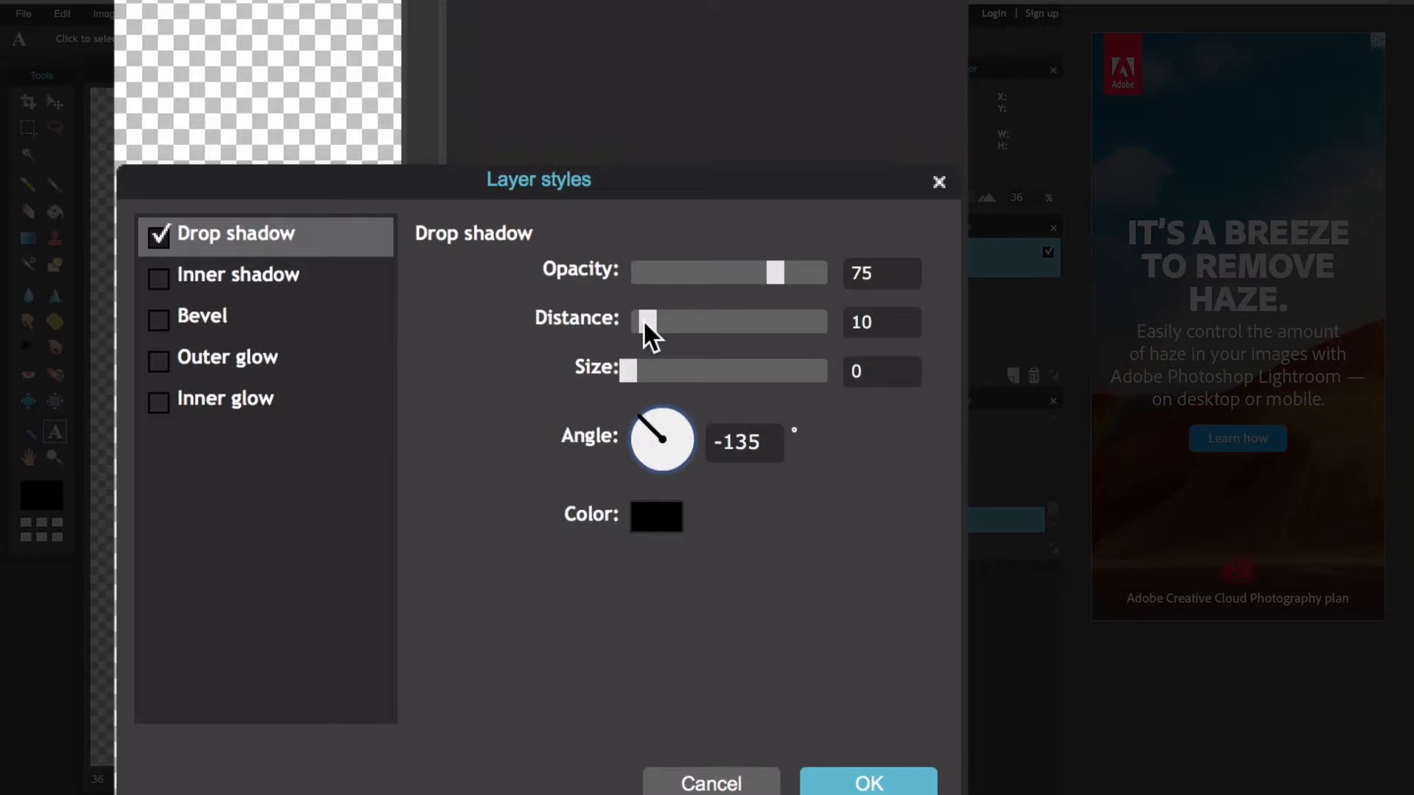
pyautogui.moveTo(643, 320); pyautogui.dragTo(541, 325)
pyautogui.moveTo(637, 368); pyautogui.dragTo(649, 368)
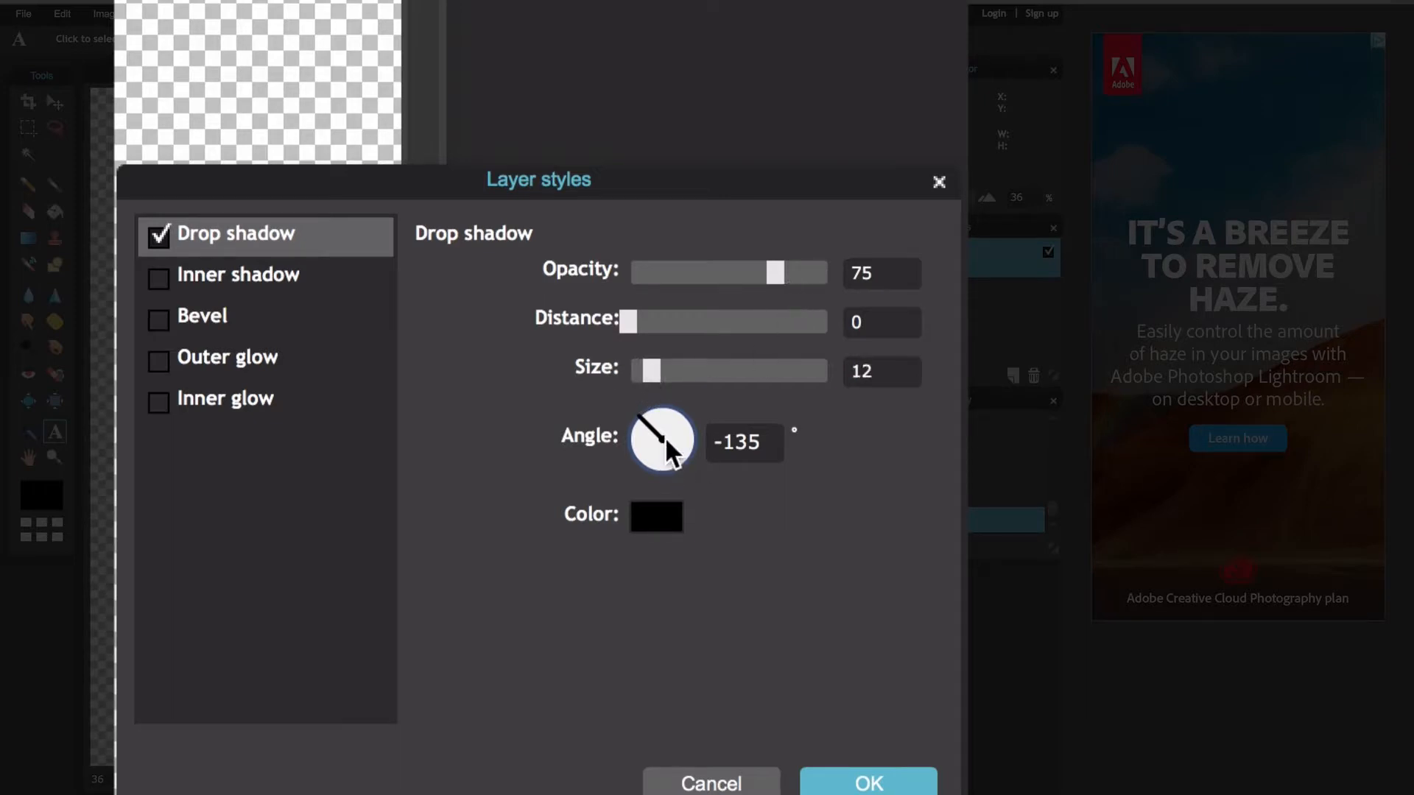
pyautogui.moveTo(658, 369); pyautogui.dragTo(664, 368)
pyautogui.moveTo(749, 274); pyautogui.dragTo(759, 272)
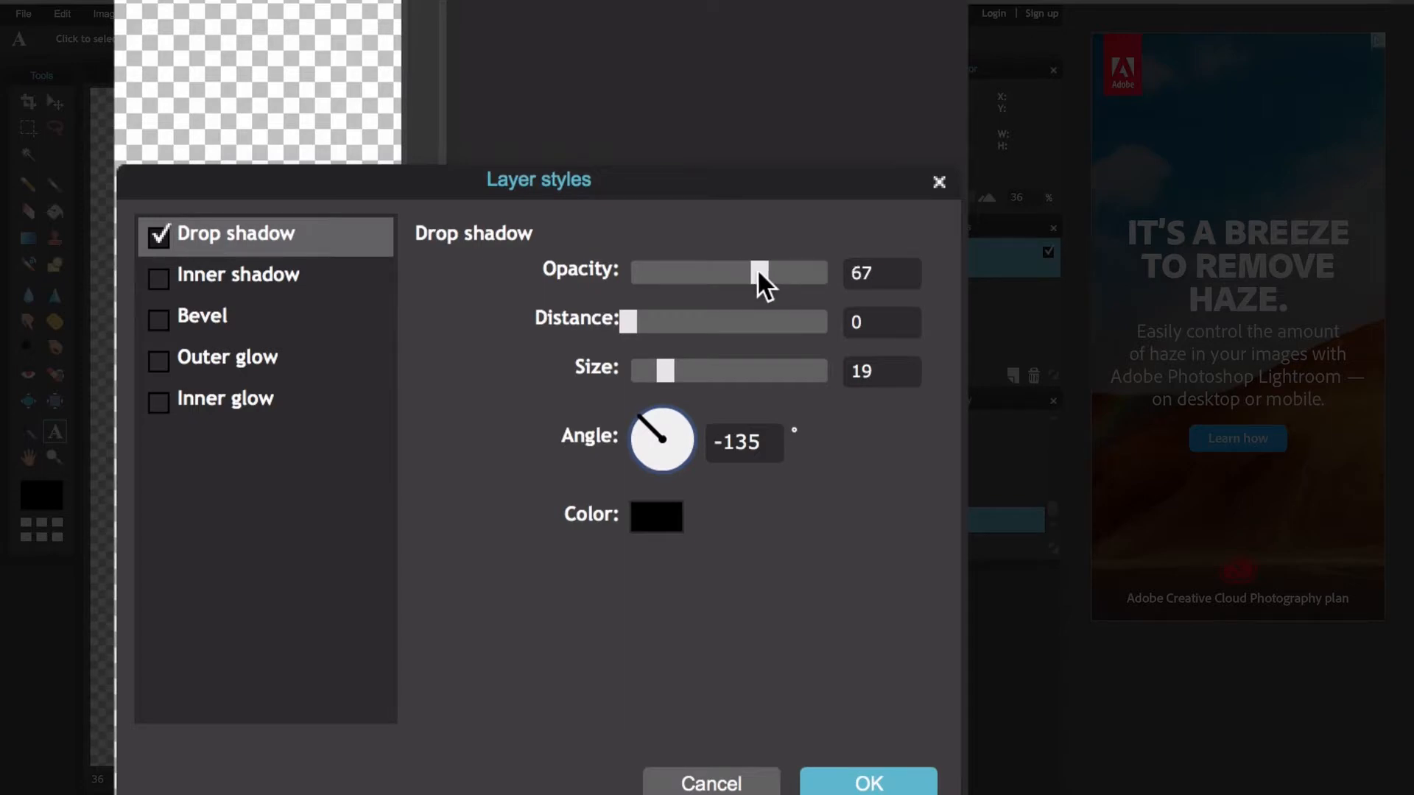
pyautogui.moveTo(663, 370); pyautogui.dragTo(654, 370)
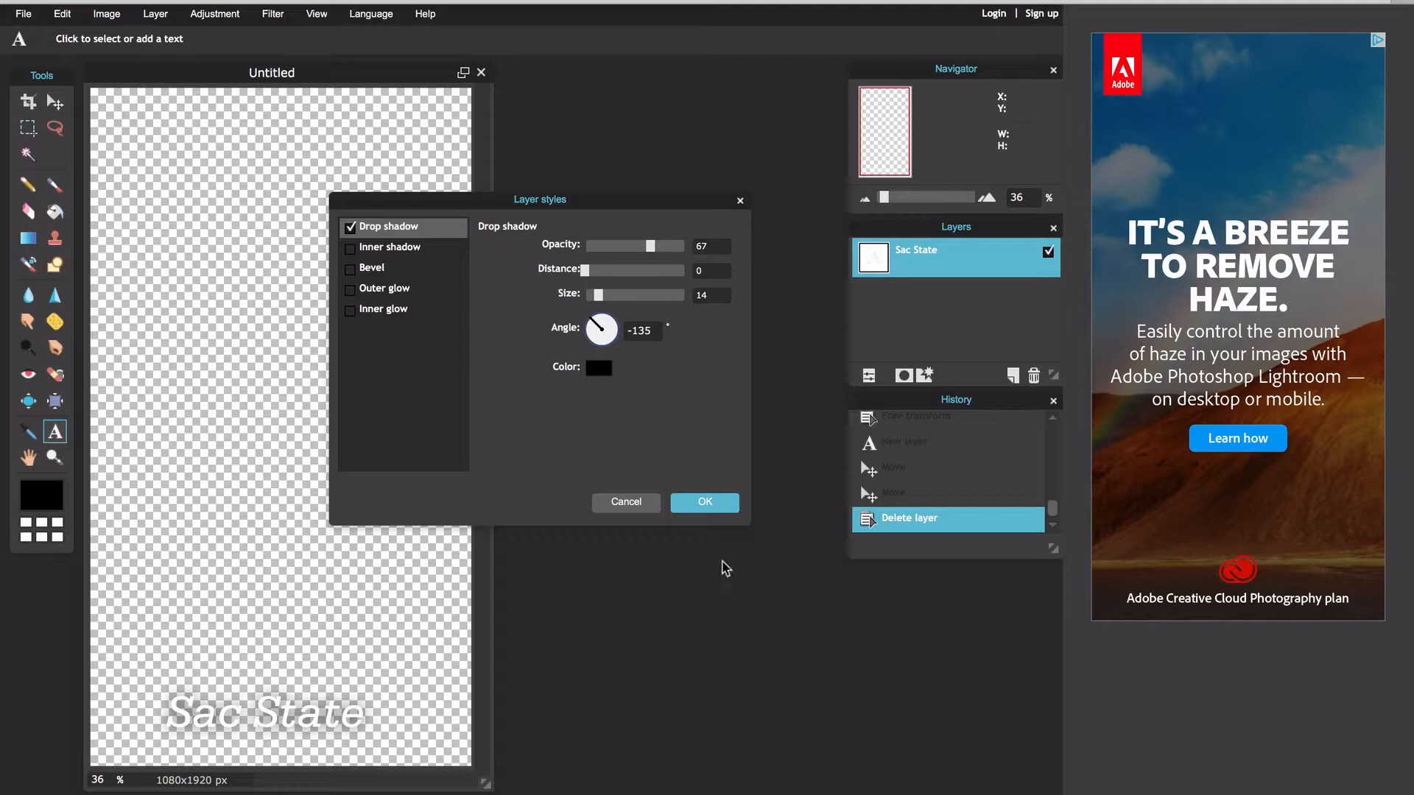
pyautogui.click(704, 507)
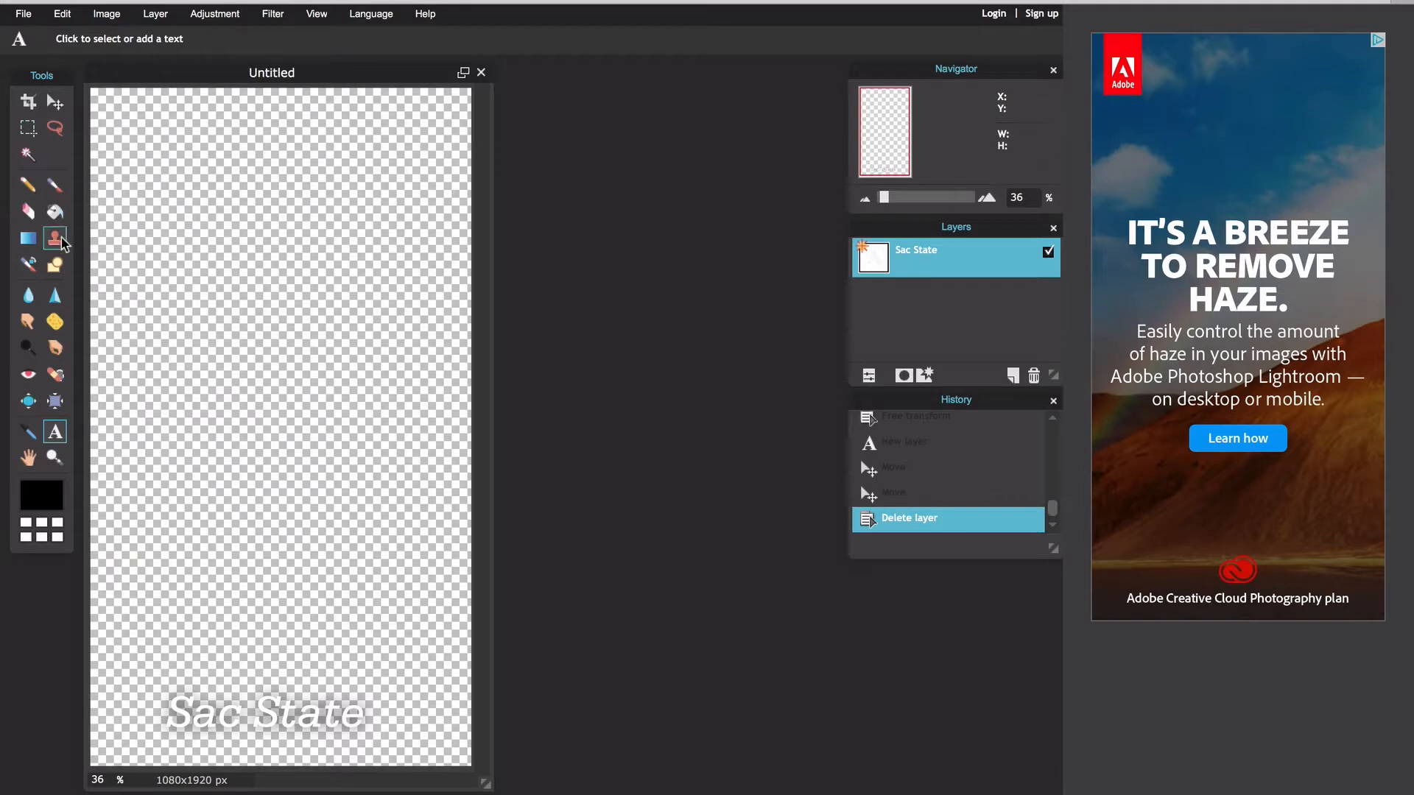
# Step: Try a full-width green rectangle along the canvas's bottom edge on a new layer beneath the text, and delete that layer
pyautogui.click(56, 267)
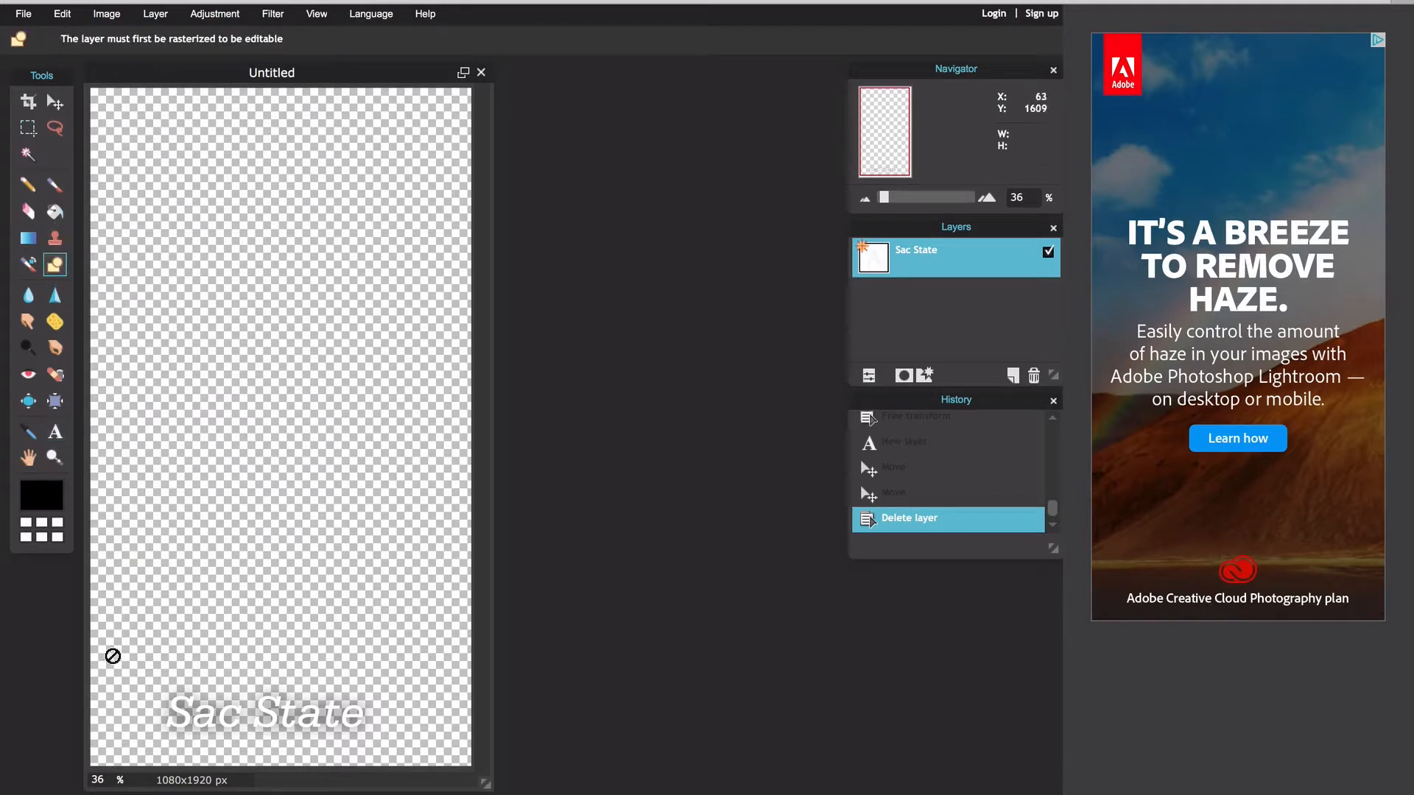
pyautogui.click(1013, 376)
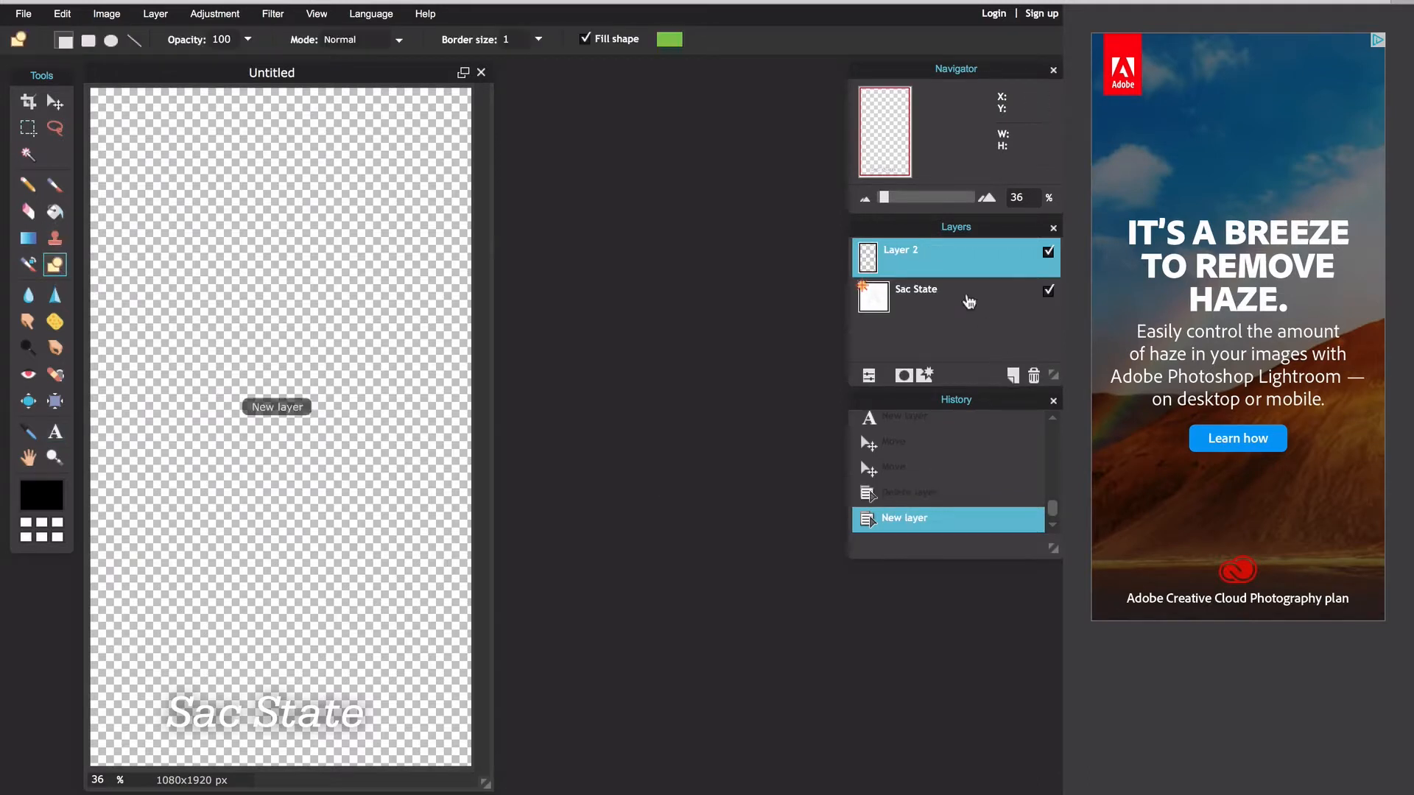
pyautogui.moveTo(958, 258); pyautogui.dragTo(958, 327)
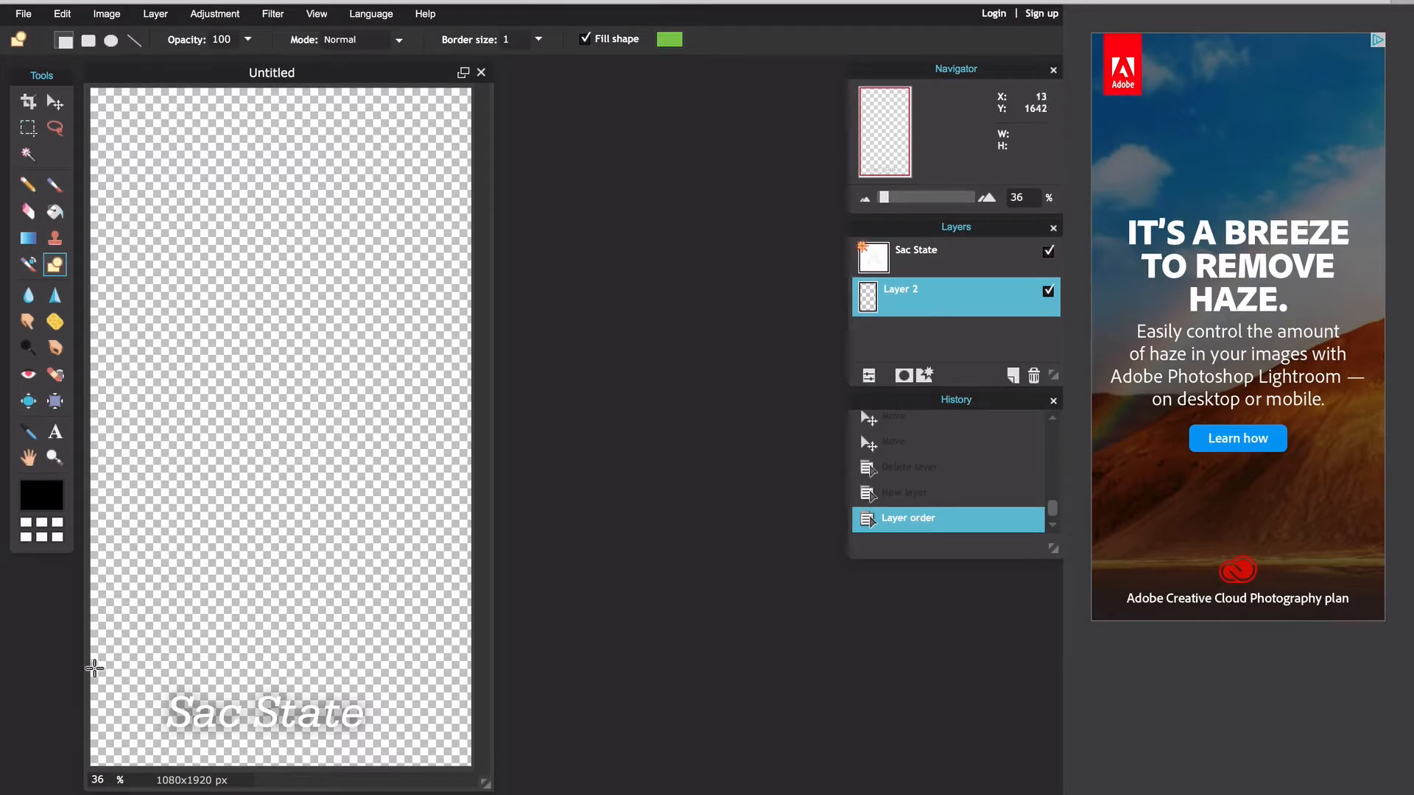
pyautogui.moveTo(94, 668); pyautogui.dragTo(479, 772)
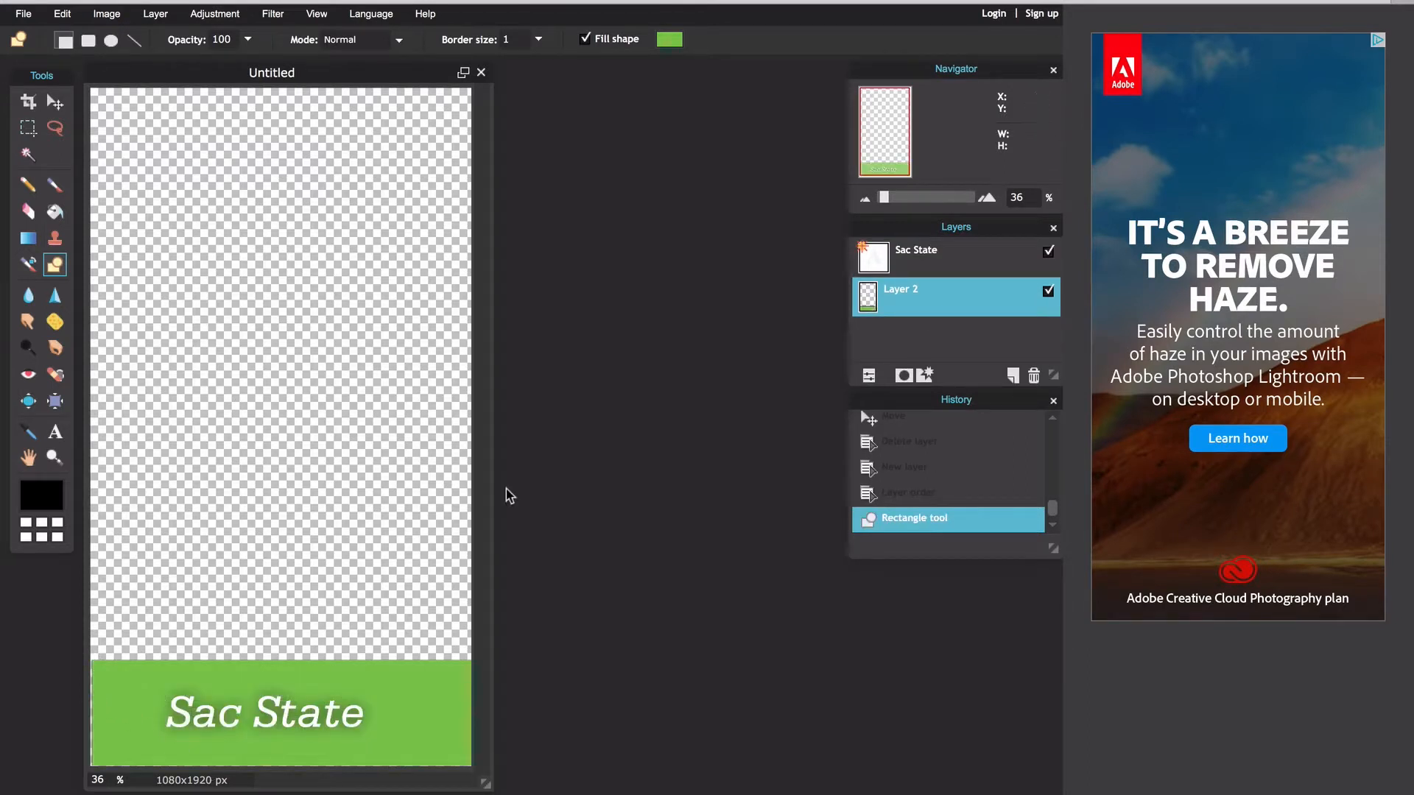
pyautogui.click(1034, 377)
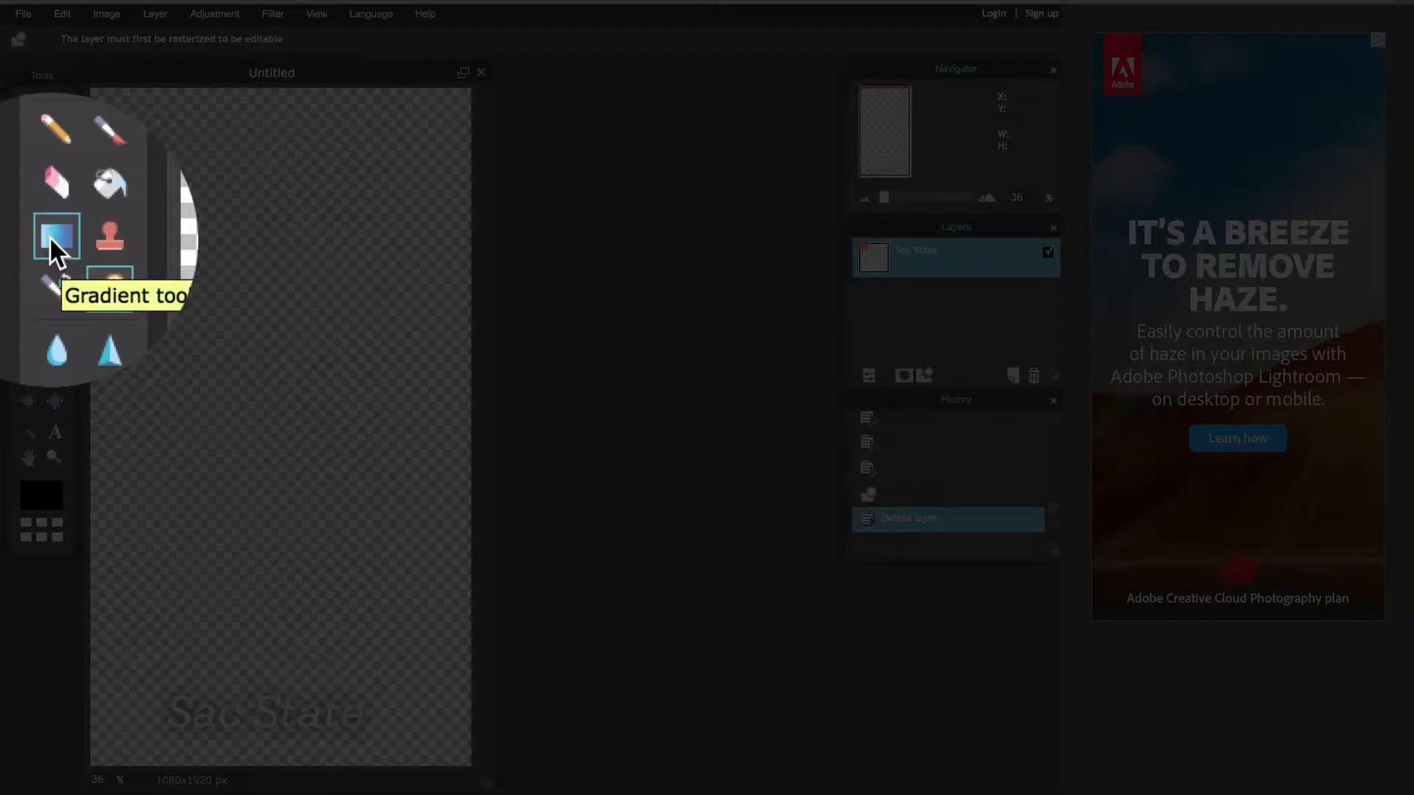
# Step: Choose the Gradient tool and add a new layer beneath the "Sac State" text layer
pyautogui.click(28, 237)
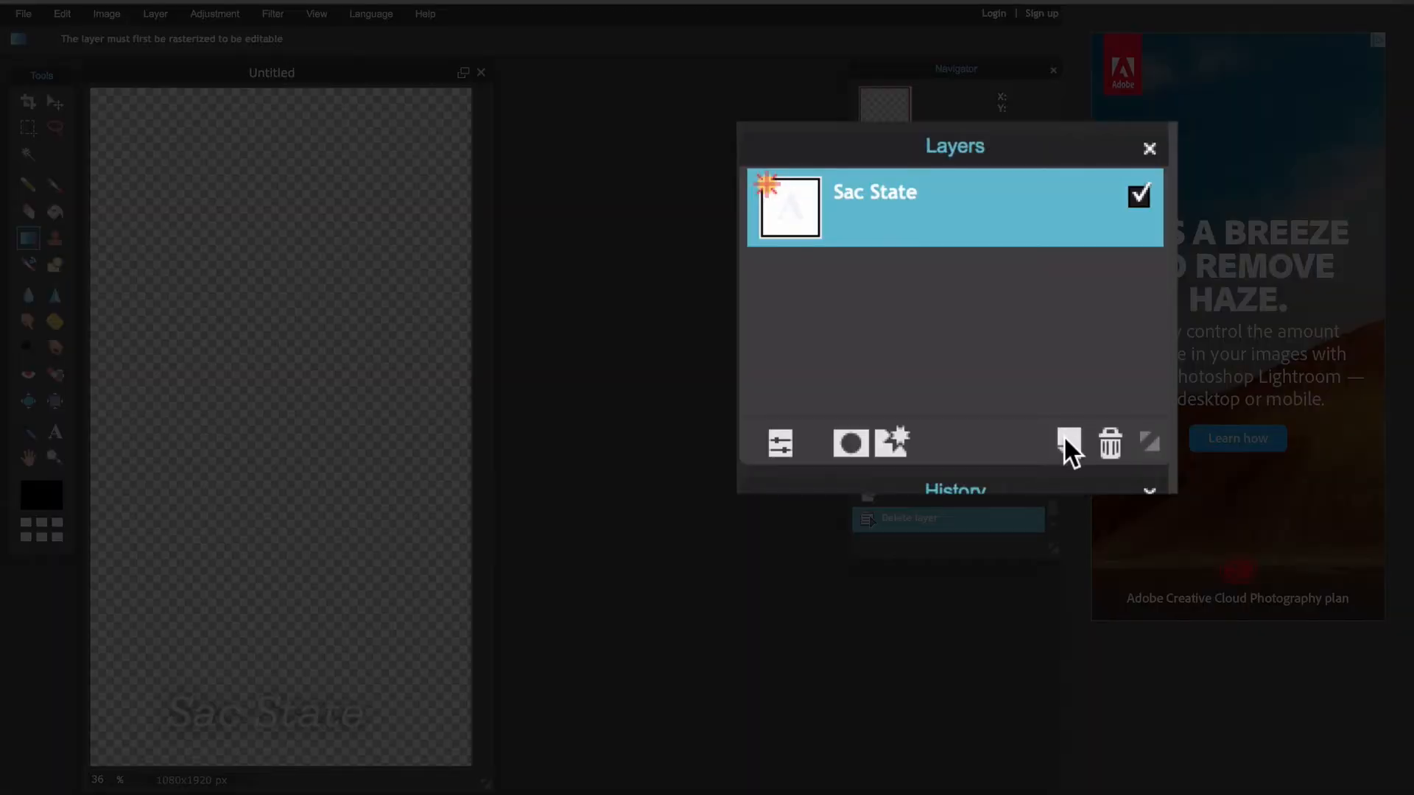
pyautogui.click(1064, 435)
pyautogui.moveTo(961, 198); pyautogui.dragTo(958, 321)
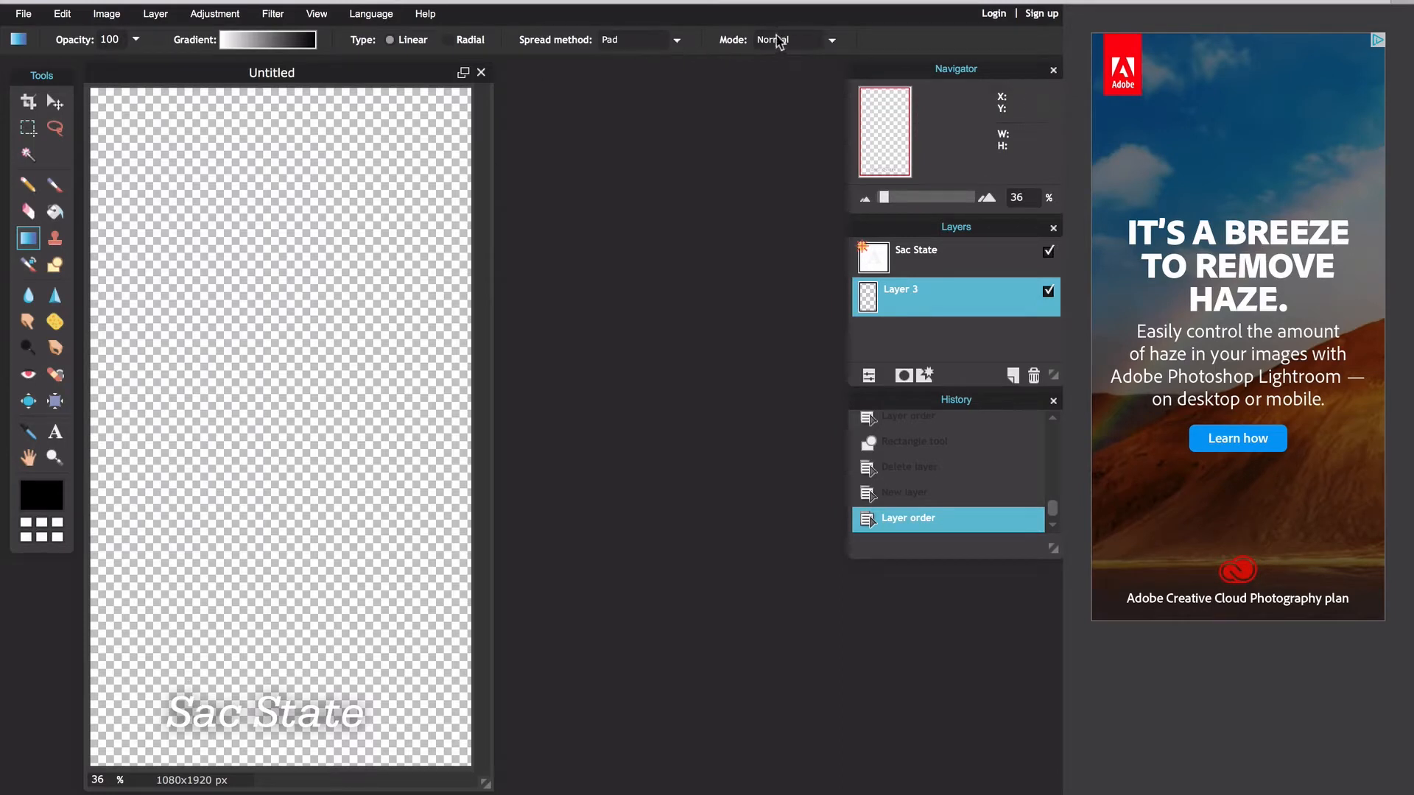
# Step: Try a black-to-transparent linear gradient rising from the canvas's bottom edge behind the text, and undo it
pyautogui.click(257, 38)
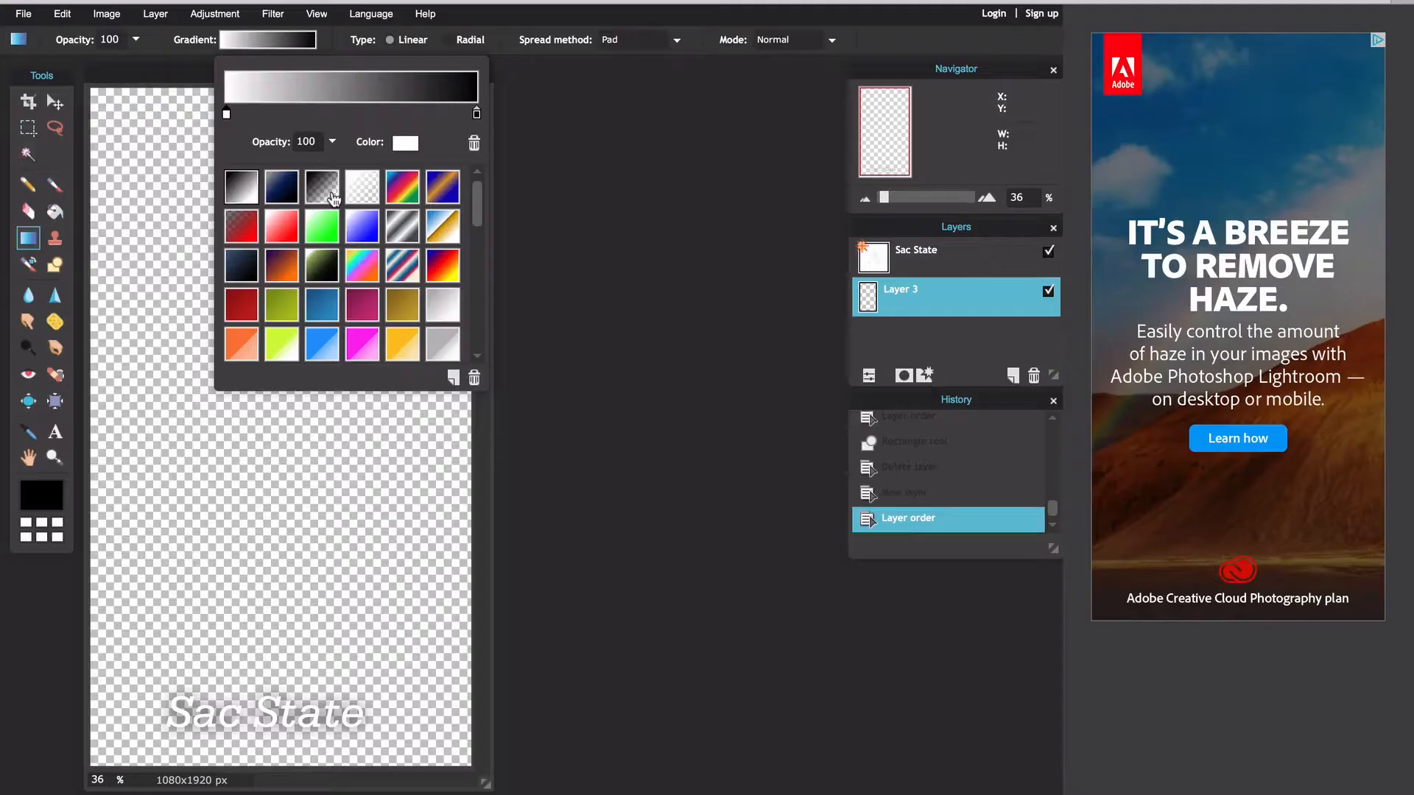
pyautogui.click(343, 339)
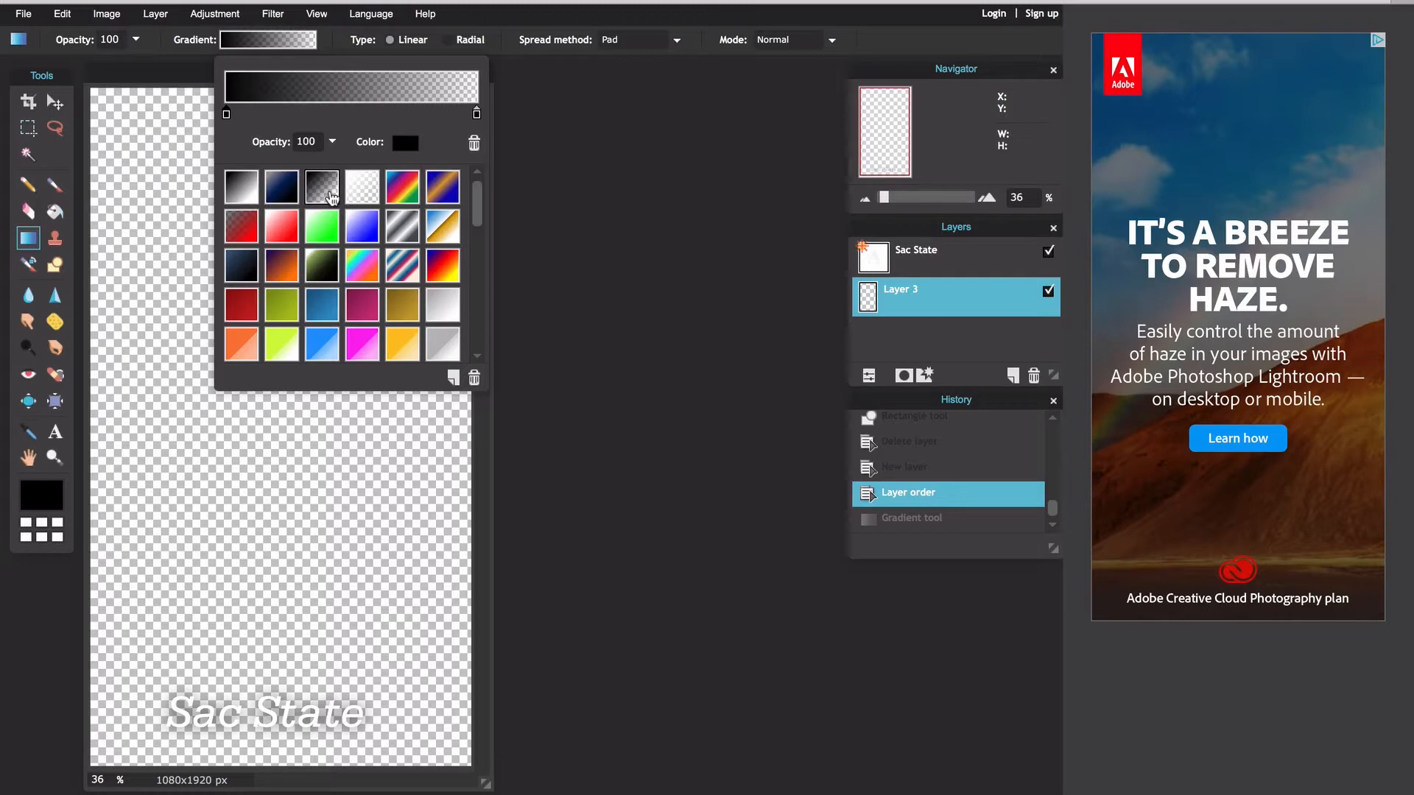
pyautogui.click(281, 41)
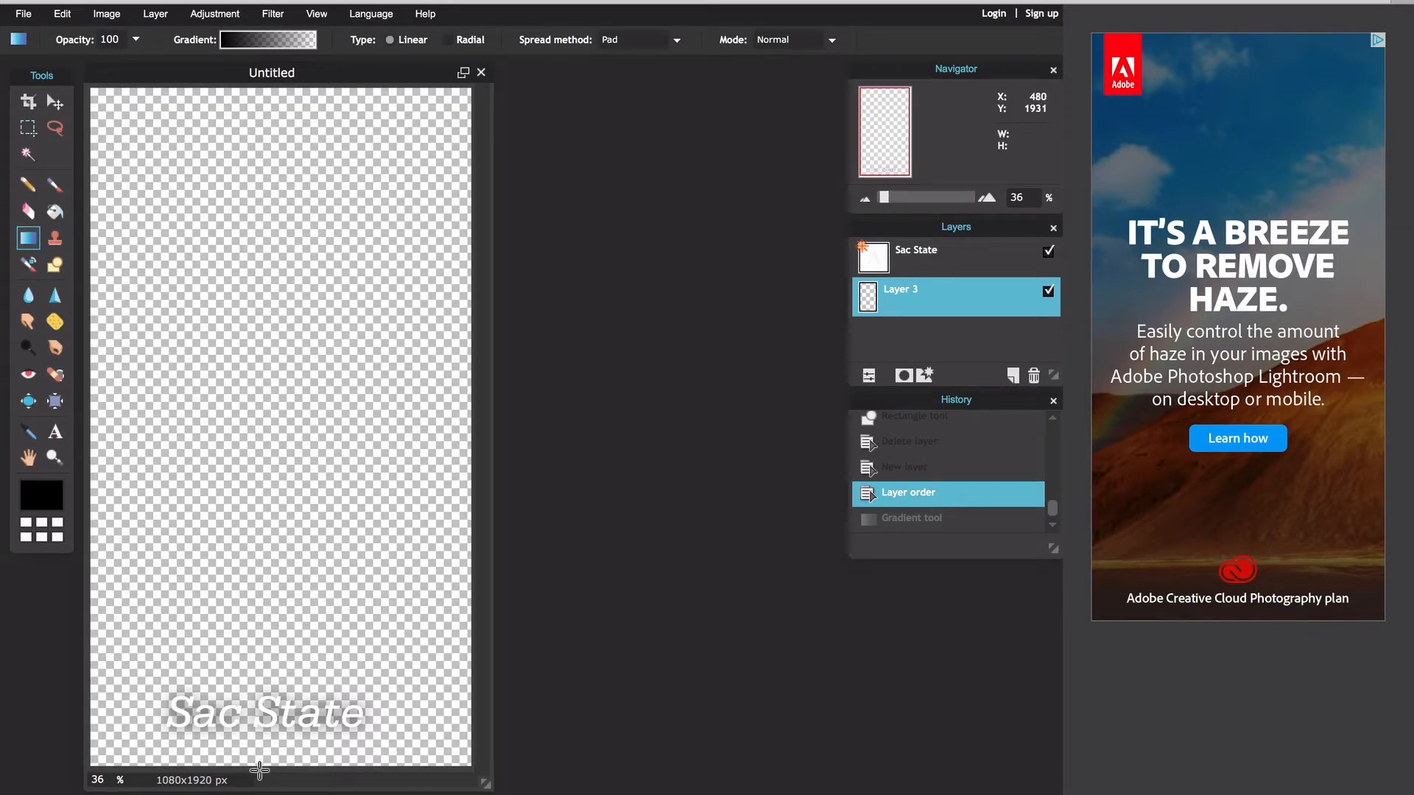
pyautogui.moveTo(260, 770); pyautogui.dragTo(262, 647)
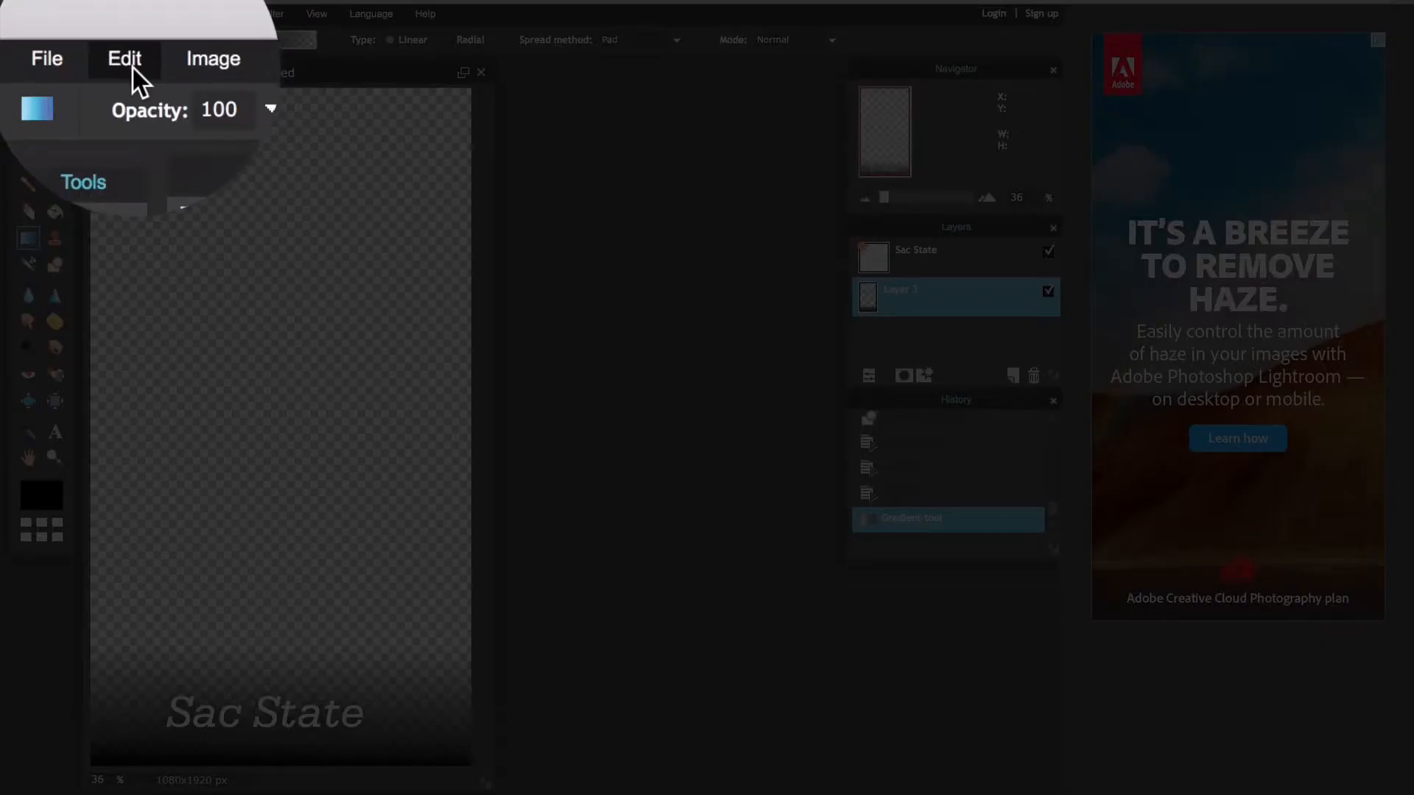
pyautogui.click(65, 14)
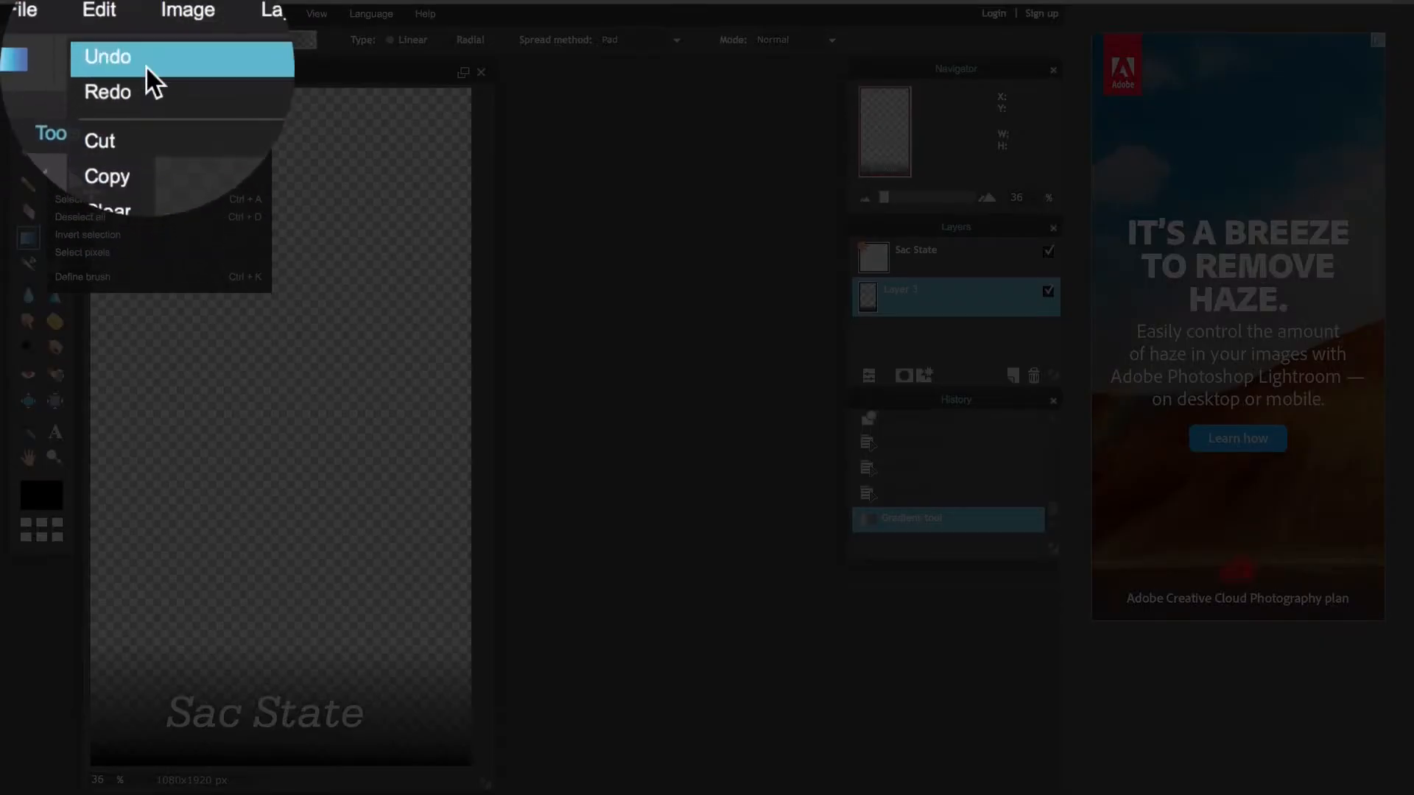
pyautogui.click(144, 65)
# Step: Choose the white-to-green gradient preset and set the white end's opacity to 0 so the green fades to transparent
pyautogui.click(293, 37)
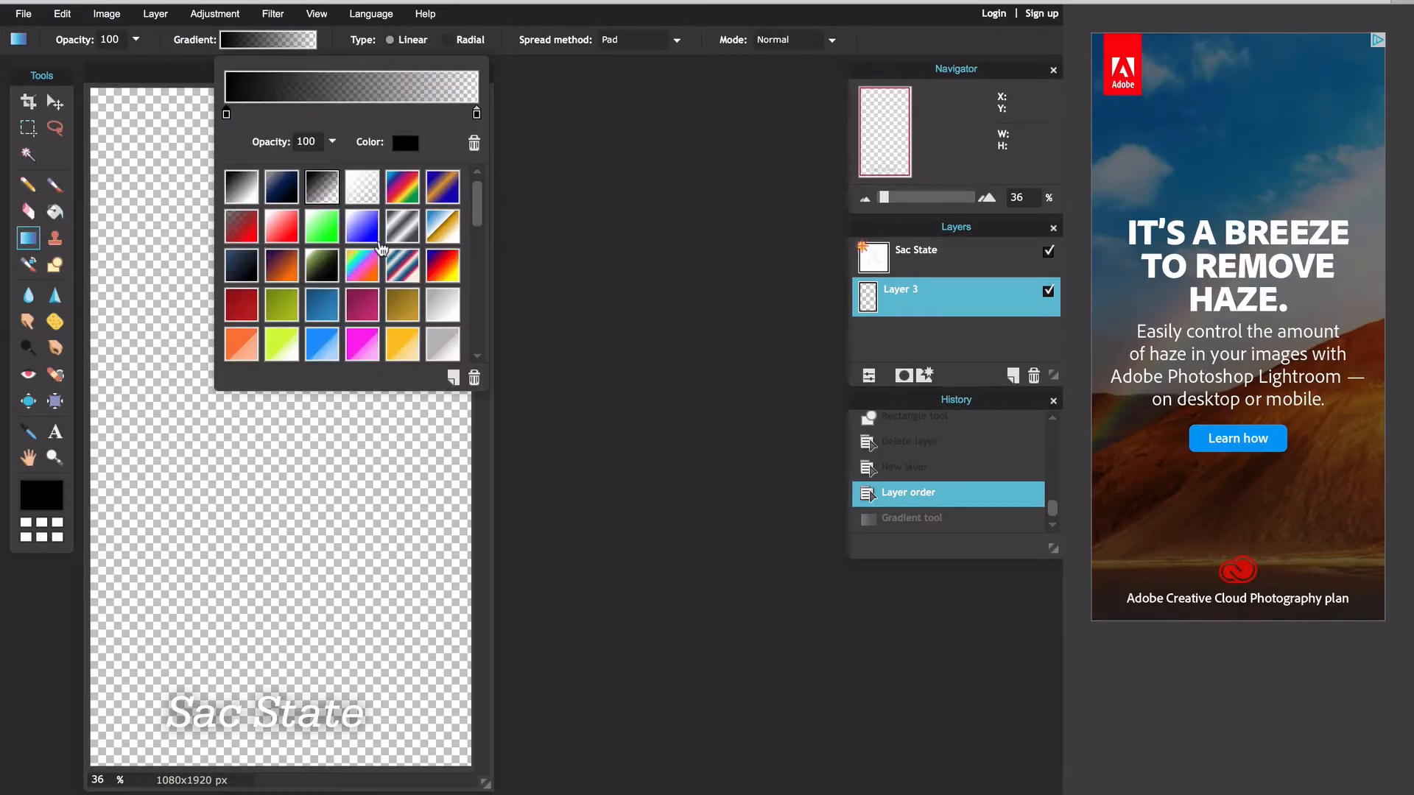
pyautogui.click(324, 230)
pyautogui.click(333, 143)
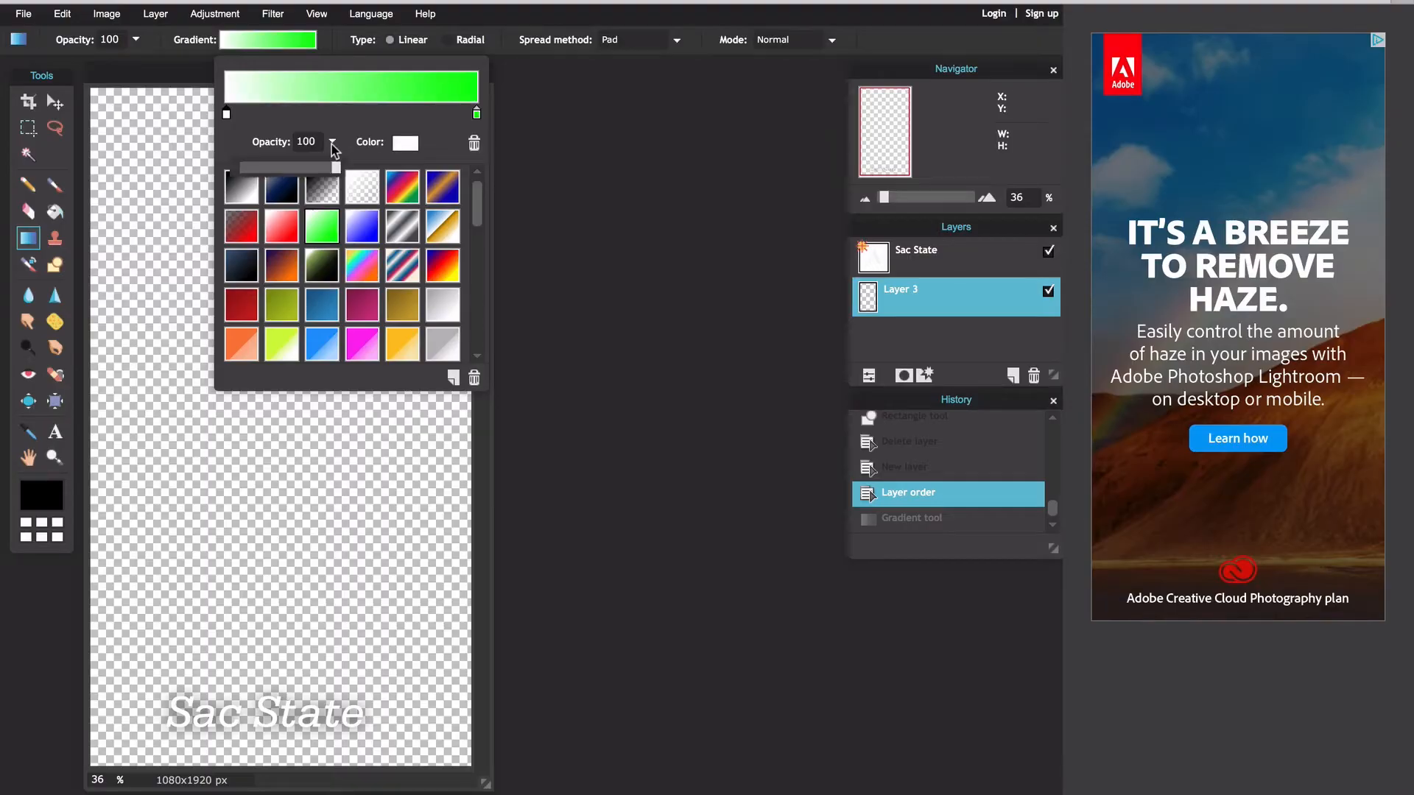
pyautogui.moveTo(336, 167); pyautogui.dragTo(235, 171)
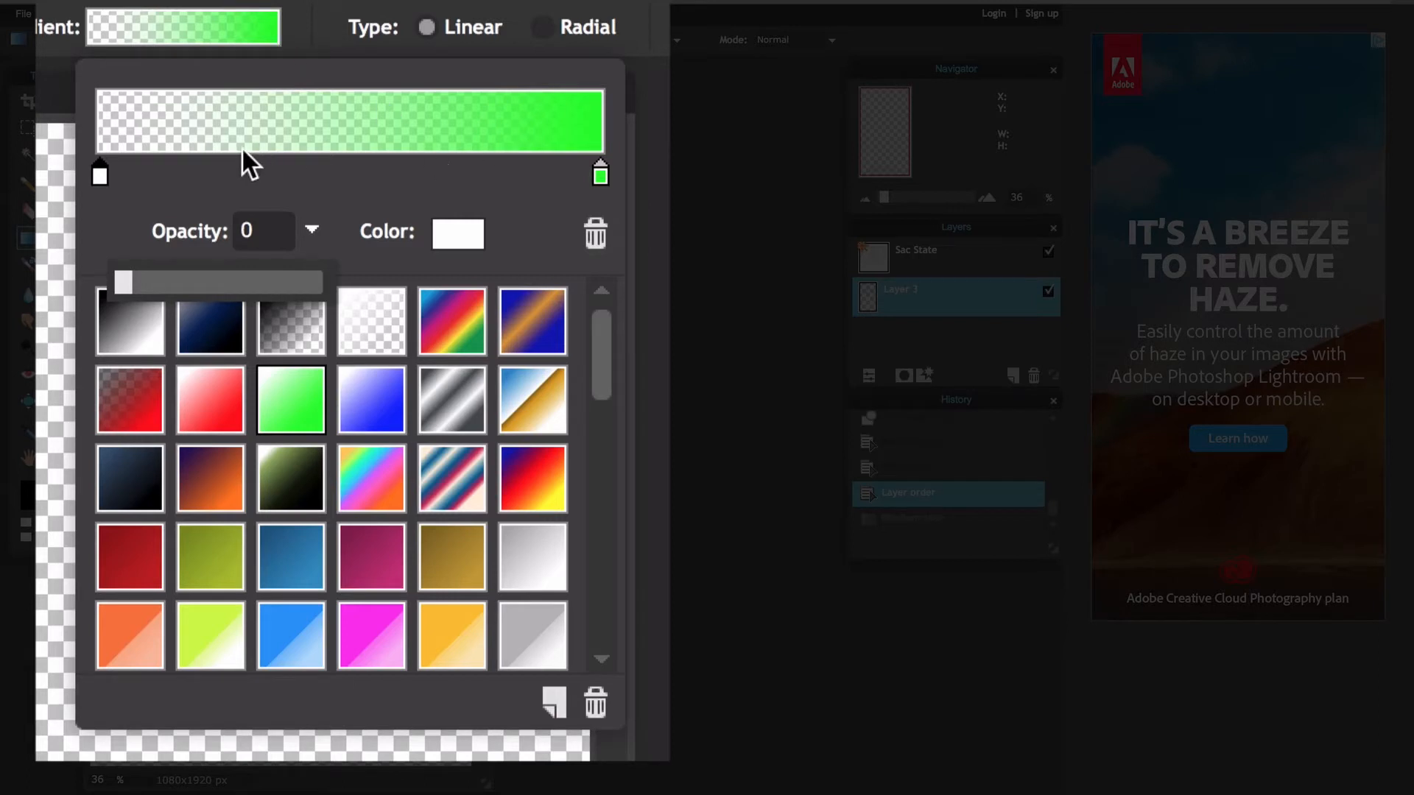
pyautogui.click(255, 37)
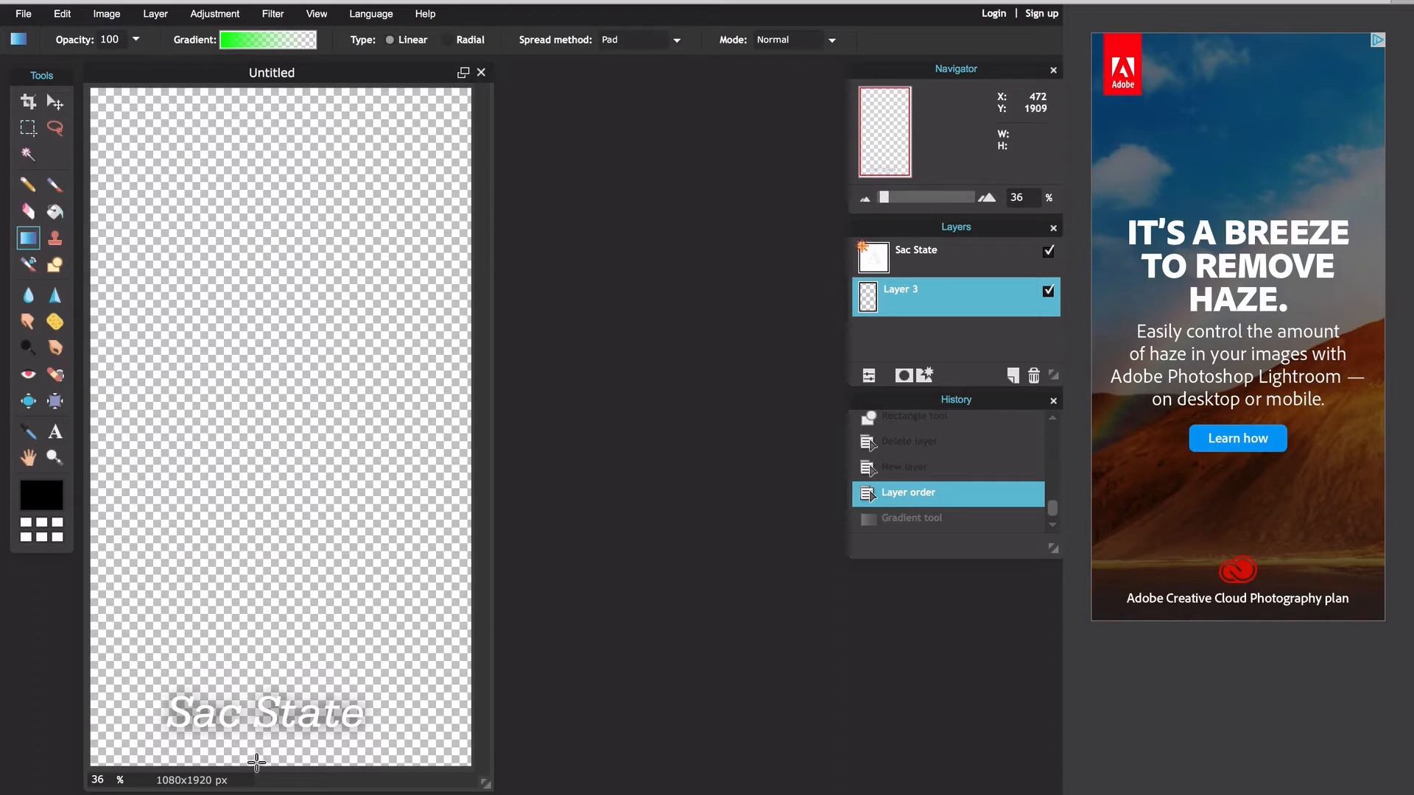
# Step: Try a short green-to-transparent gradient from the canvas's bottom edge to just above the text, and undo it
pyautogui.moveTo(257, 766); pyautogui.dragTo(260, 662)
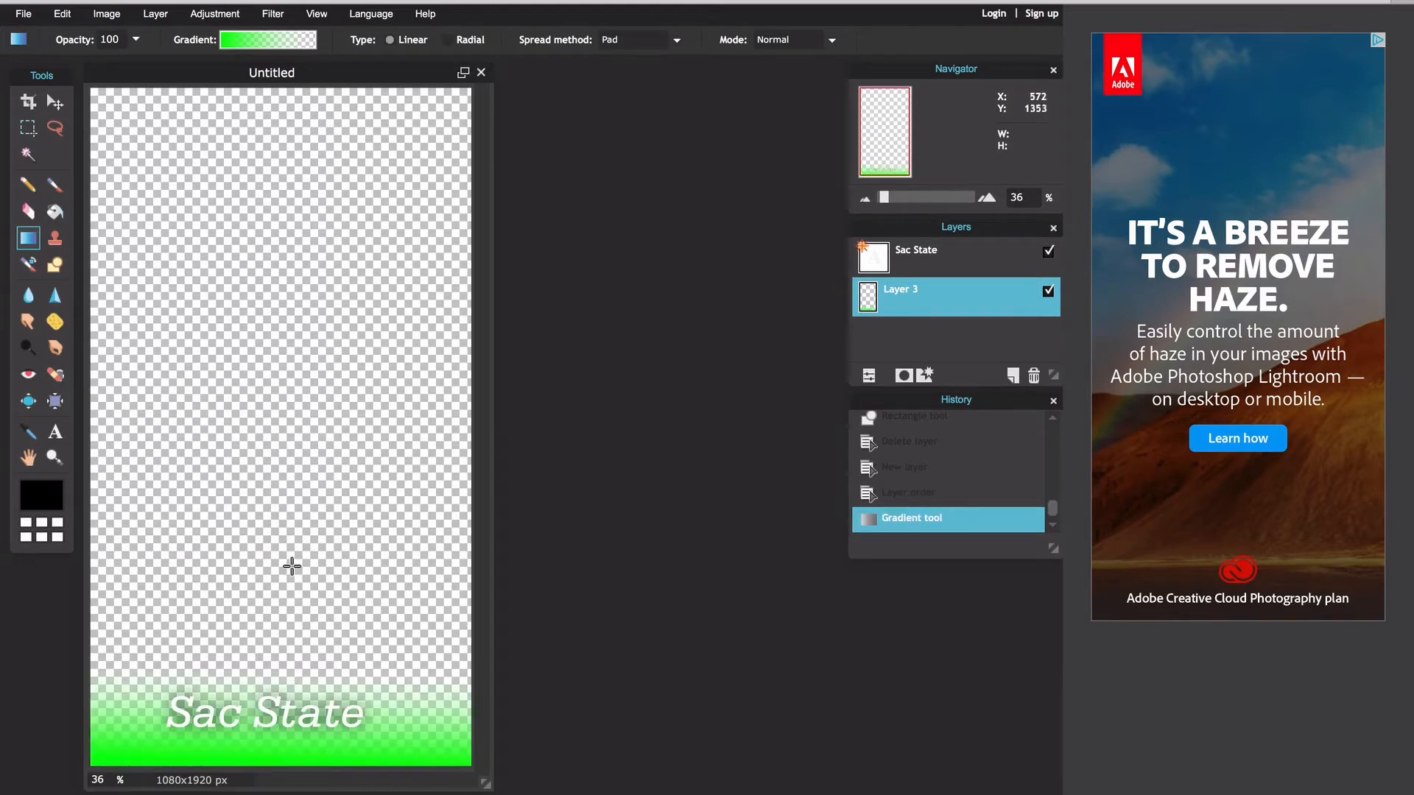
pyautogui.click(62, 14)
pyautogui.click(66, 37)
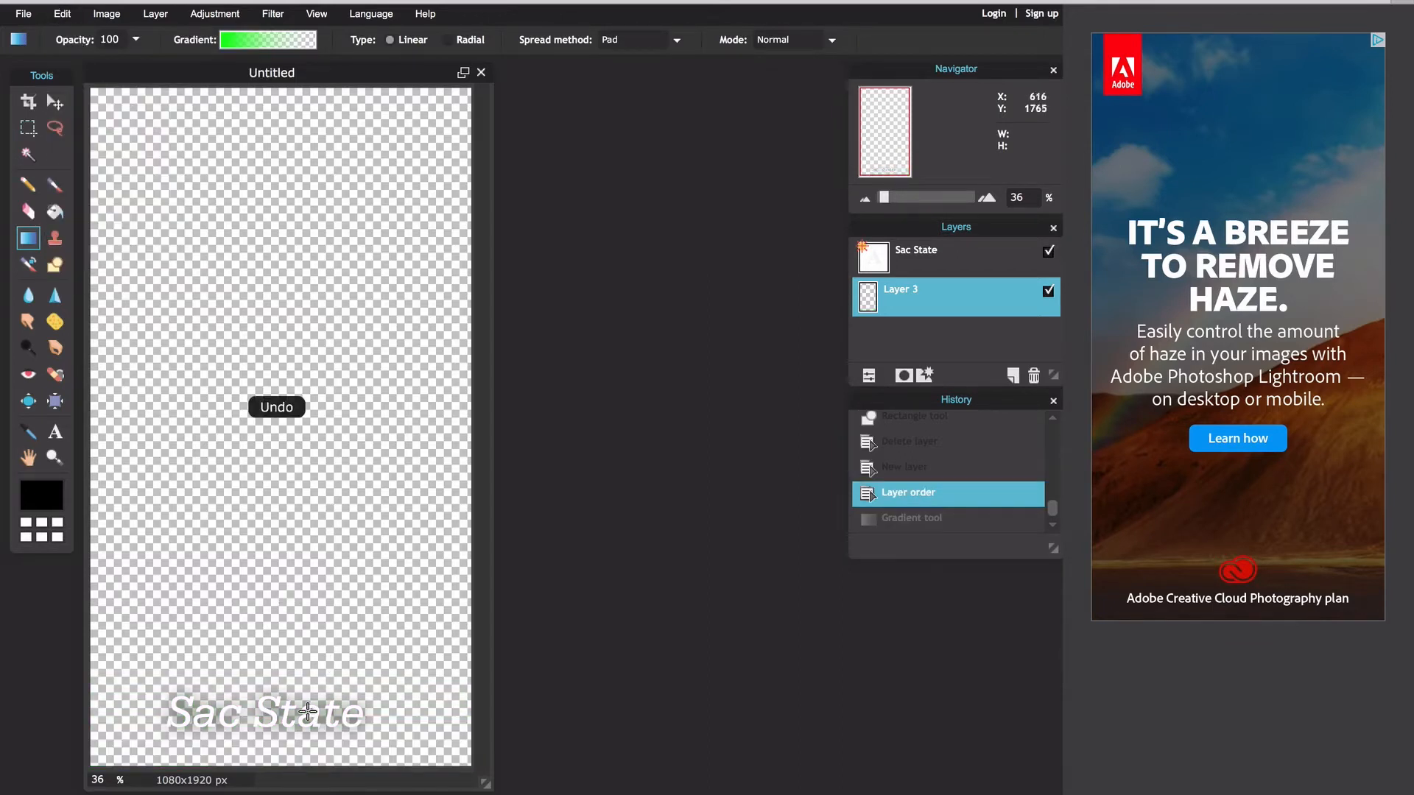
# Step: Draw a taller green-to-transparent gradient straight up from the canvas's bottom edge, ending well above the "Sac State" text
pyautogui.moveTo(254, 766); pyautogui.dragTo(259, 624)
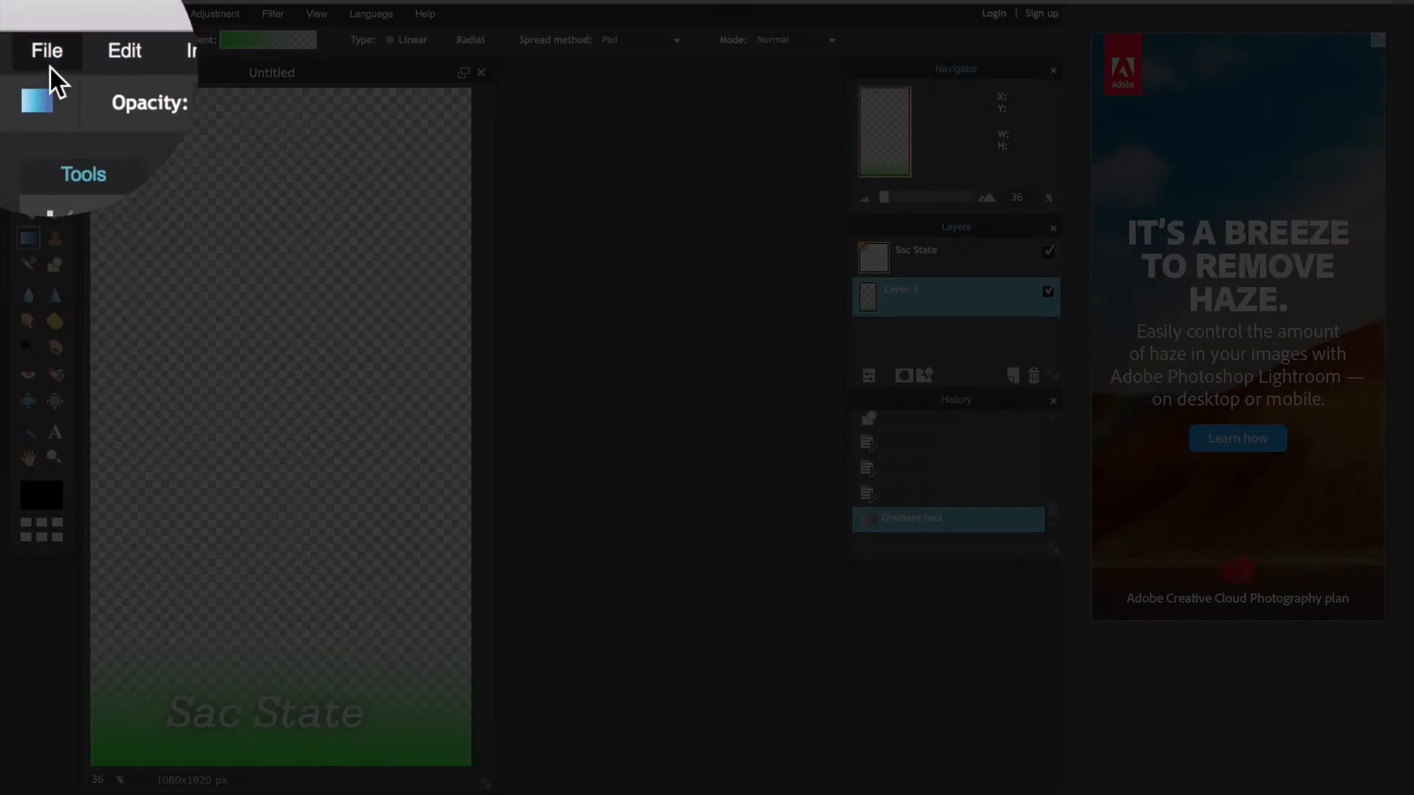
# Step: Start saving the image, raise the JPEG quality to 100, and switch the format to PNG (Transparent, full quality)
pyautogui.click(49, 65)
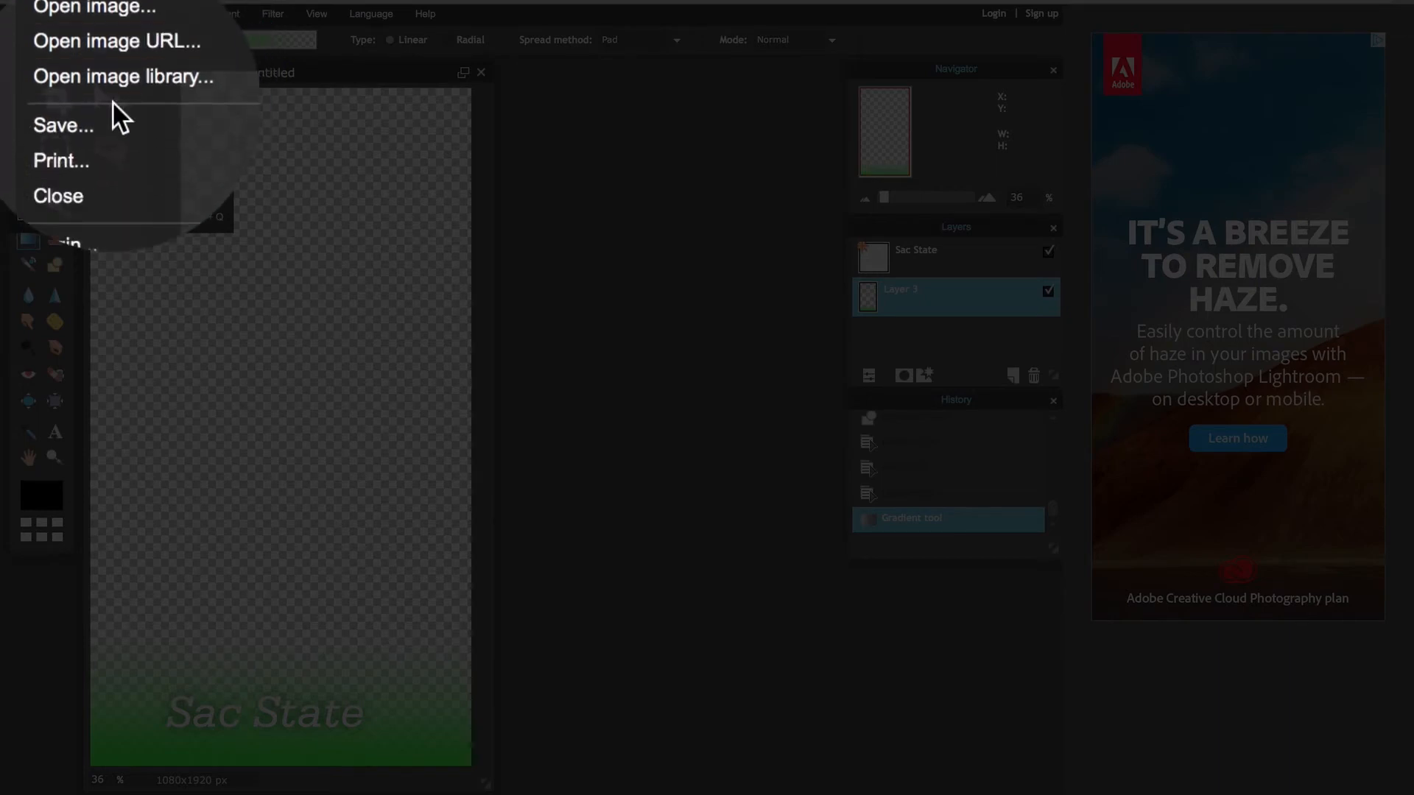
pyautogui.click(108, 112)
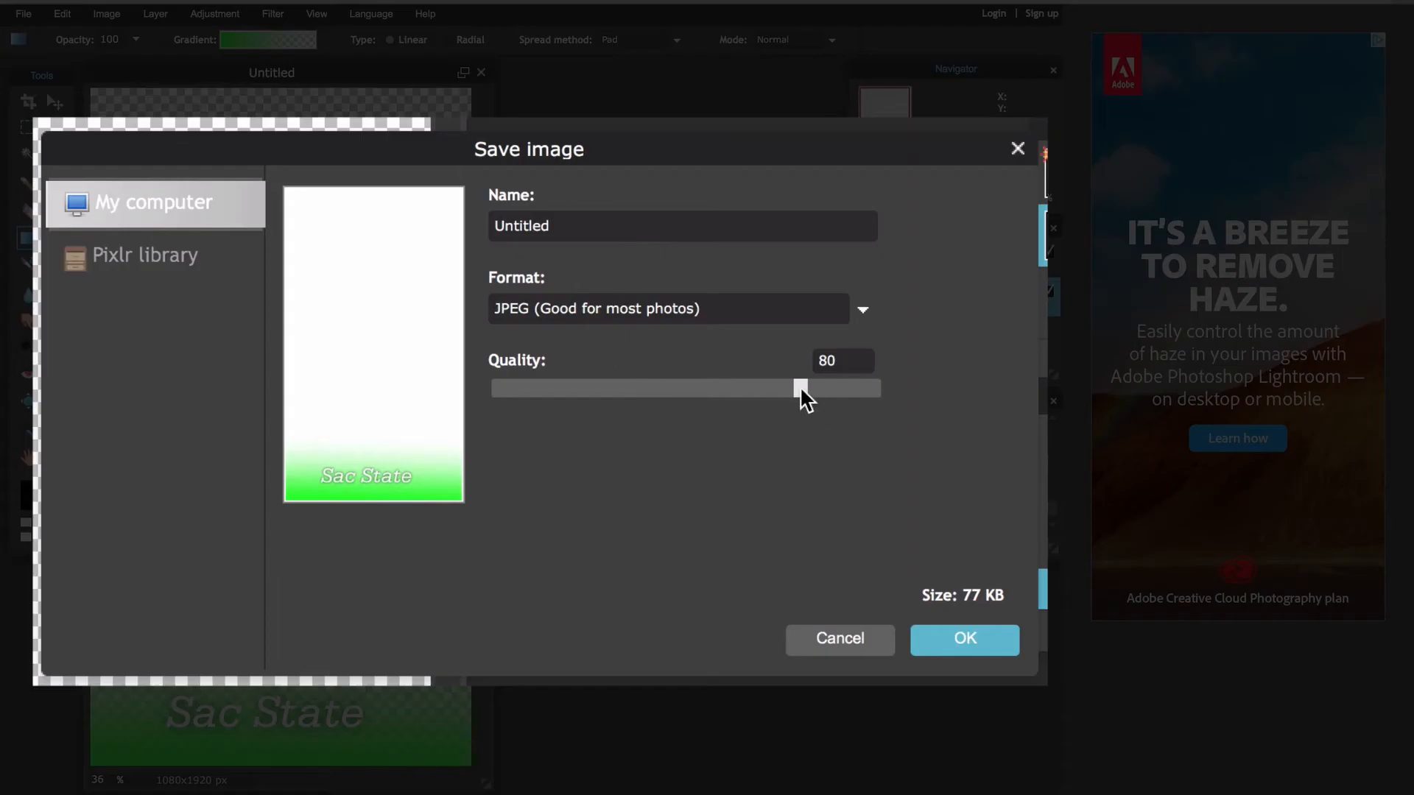
pyautogui.moveTo(800, 386); pyautogui.dragTo(918, 390)
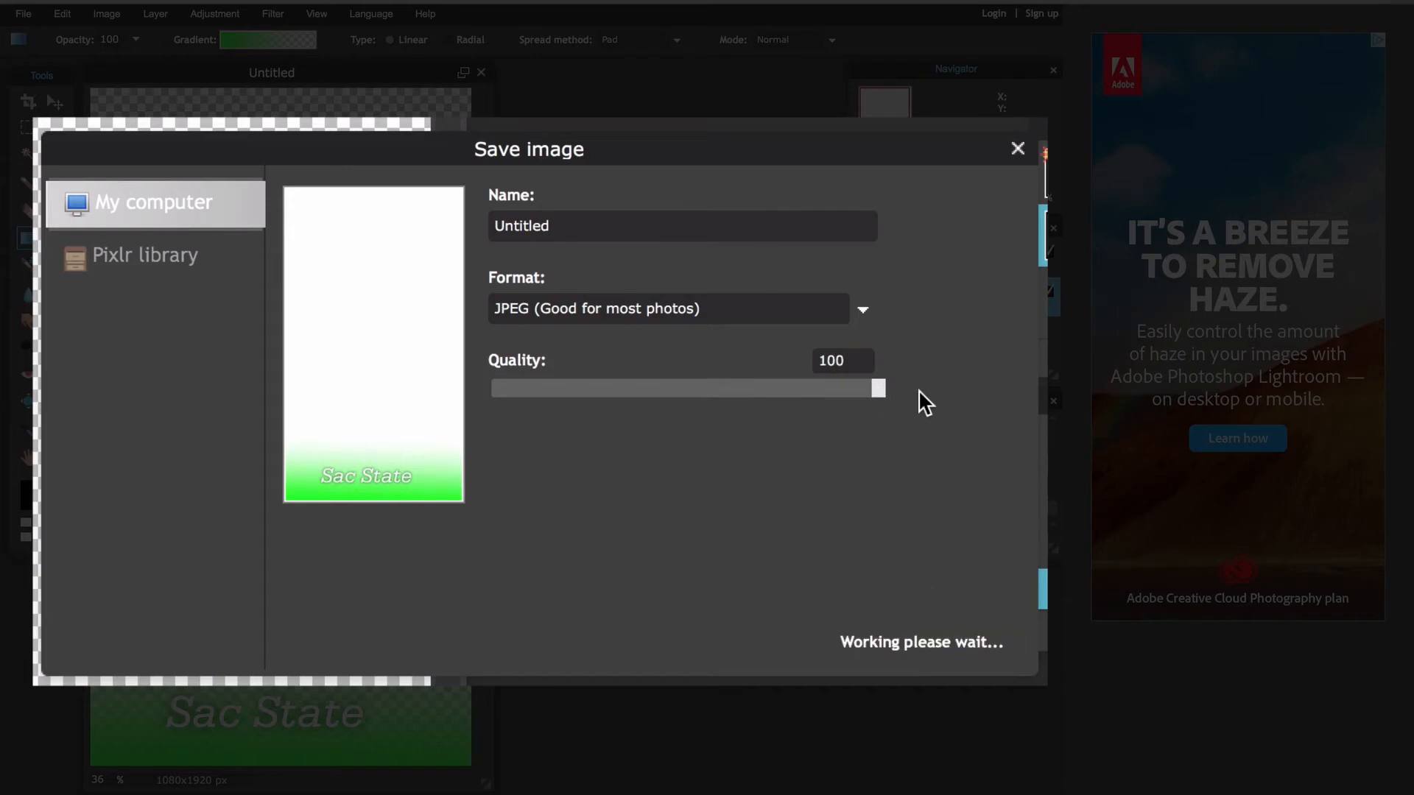
pyautogui.click(846, 321)
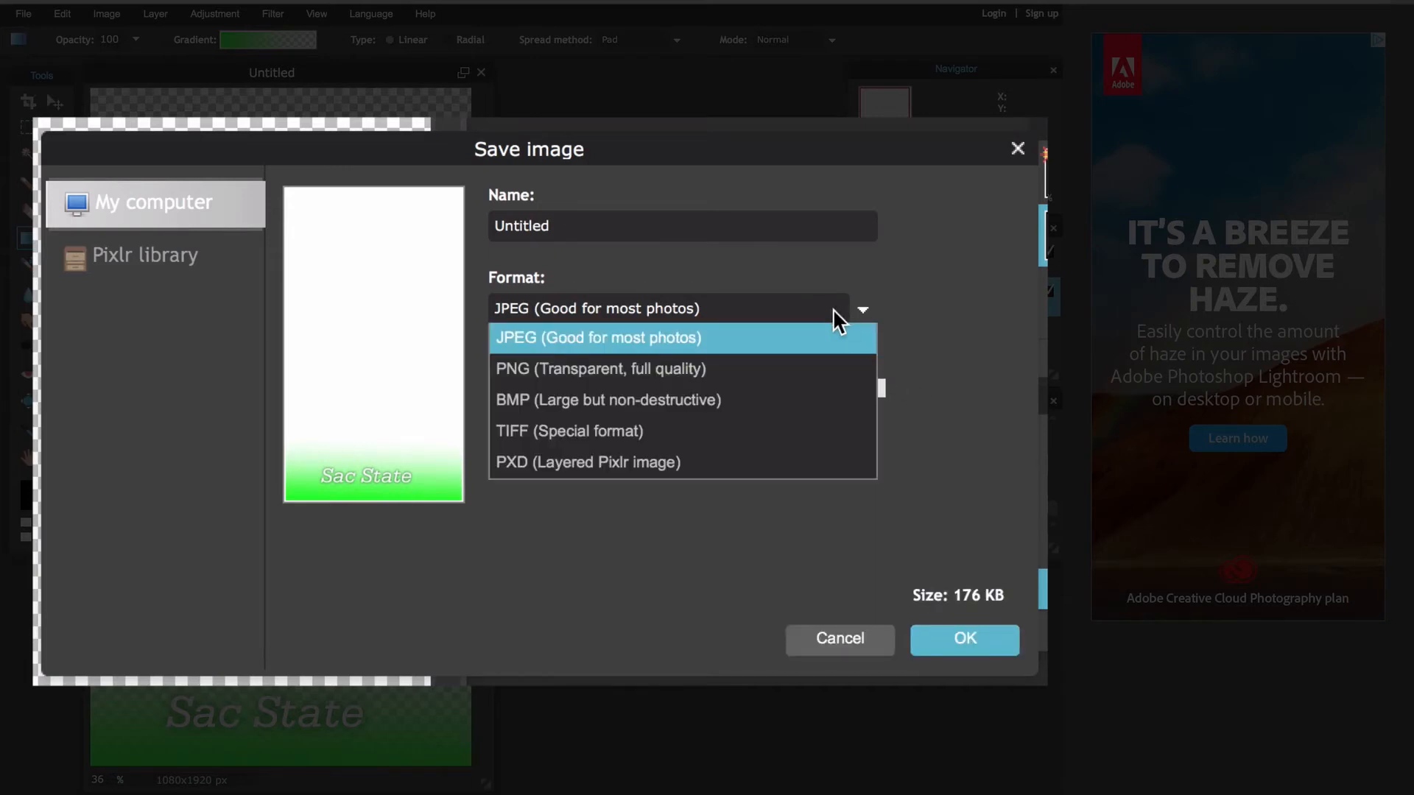
pyautogui.click(731, 368)
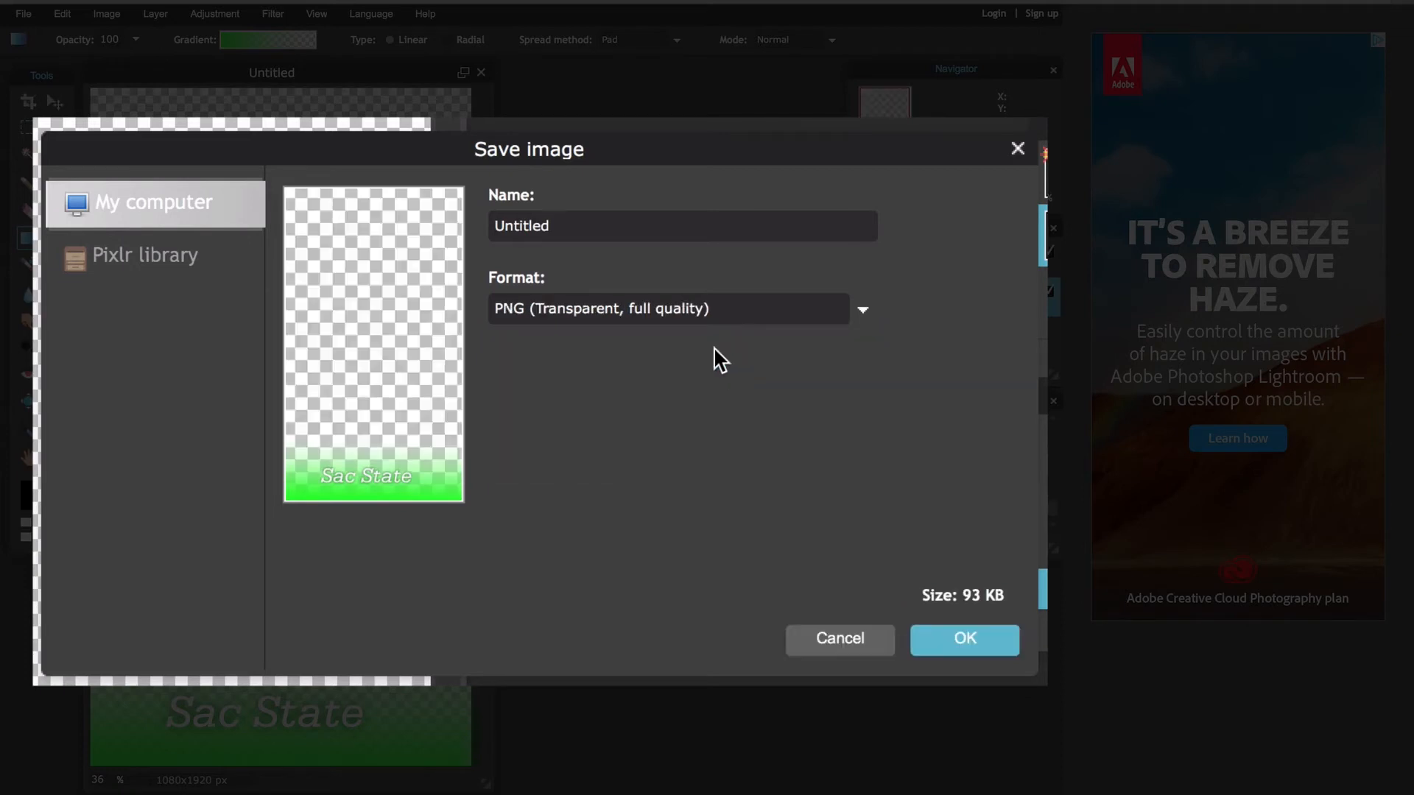
# Step: Name the image Geofilter and confirm the save settings for export to the computer
pyautogui.click(604, 223)
pyautogui.doubleClick(604, 224)
pyautogui.write('Geofilter')
pyautogui.click(965, 638)
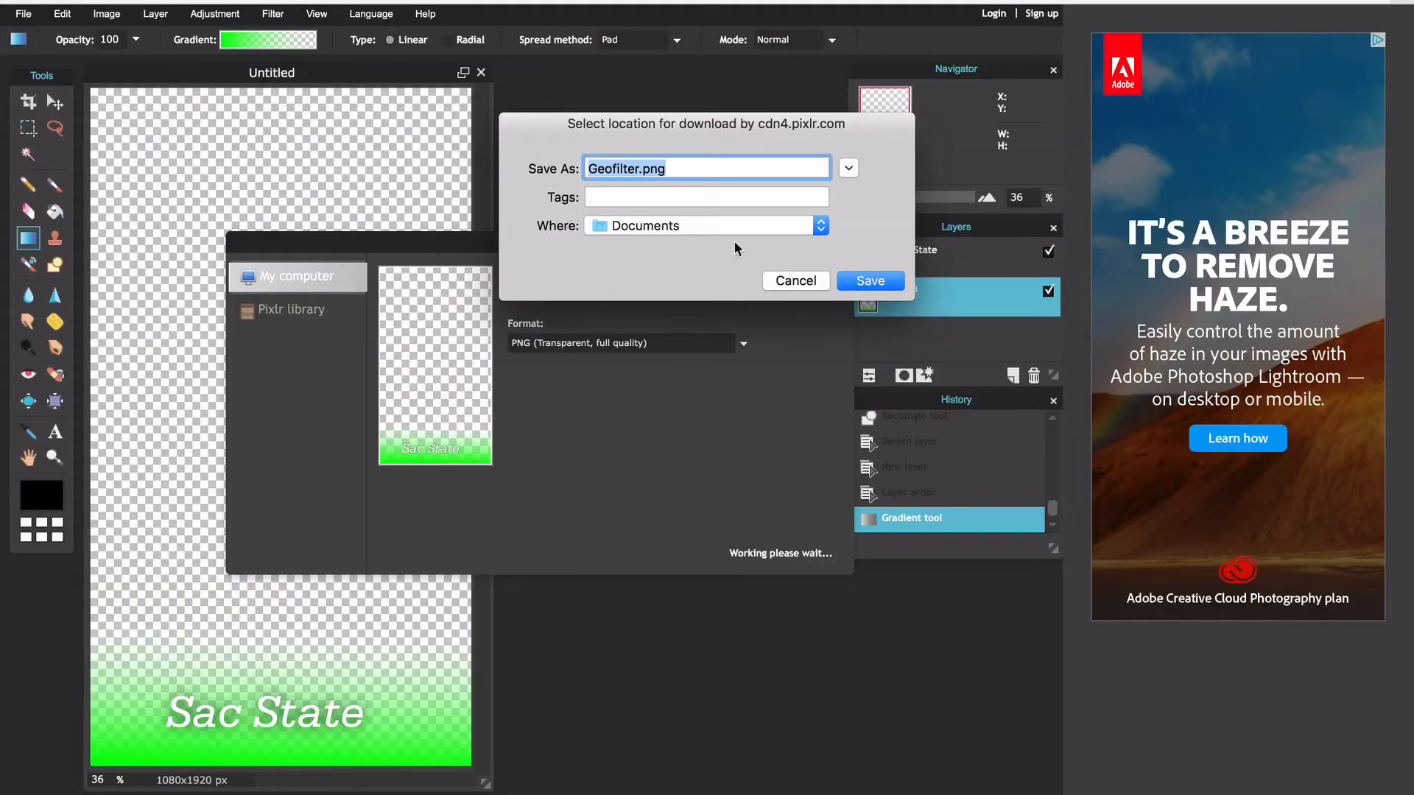
# Step: Save Geofilter.png to the Desktop, replacing the existing file of the same name
pyautogui.click(817, 228)
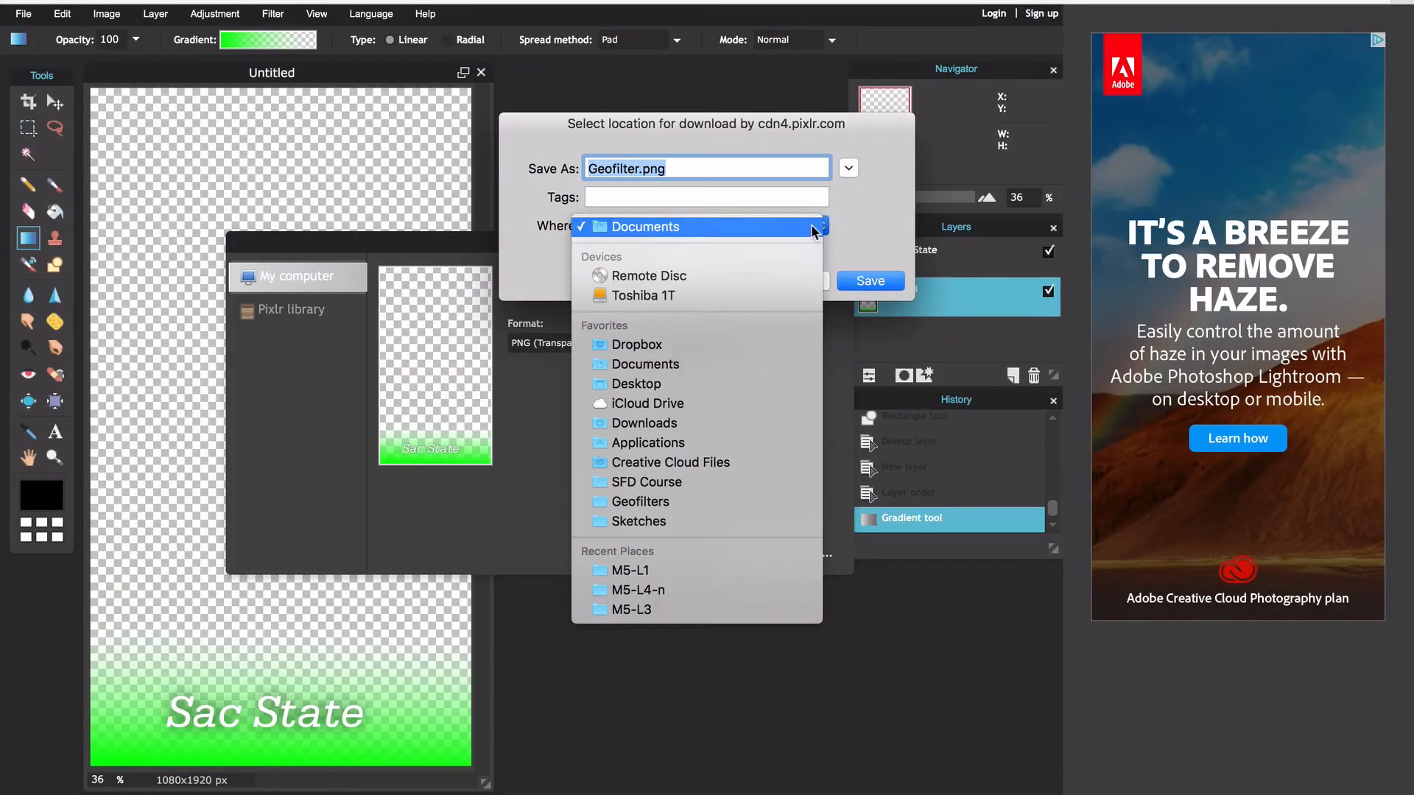
pyautogui.click(648, 383)
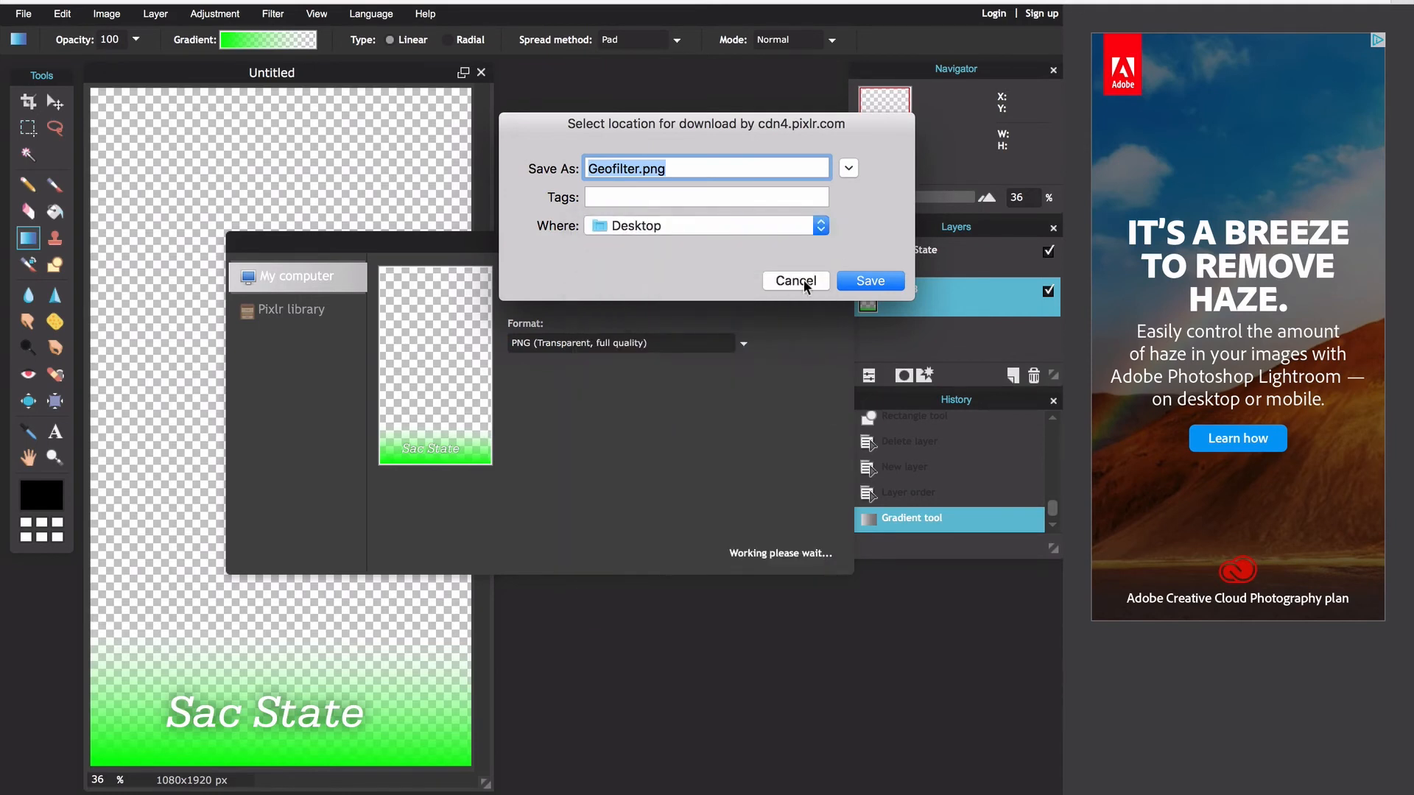
pyautogui.click(864, 278)
pyautogui.click(832, 255)
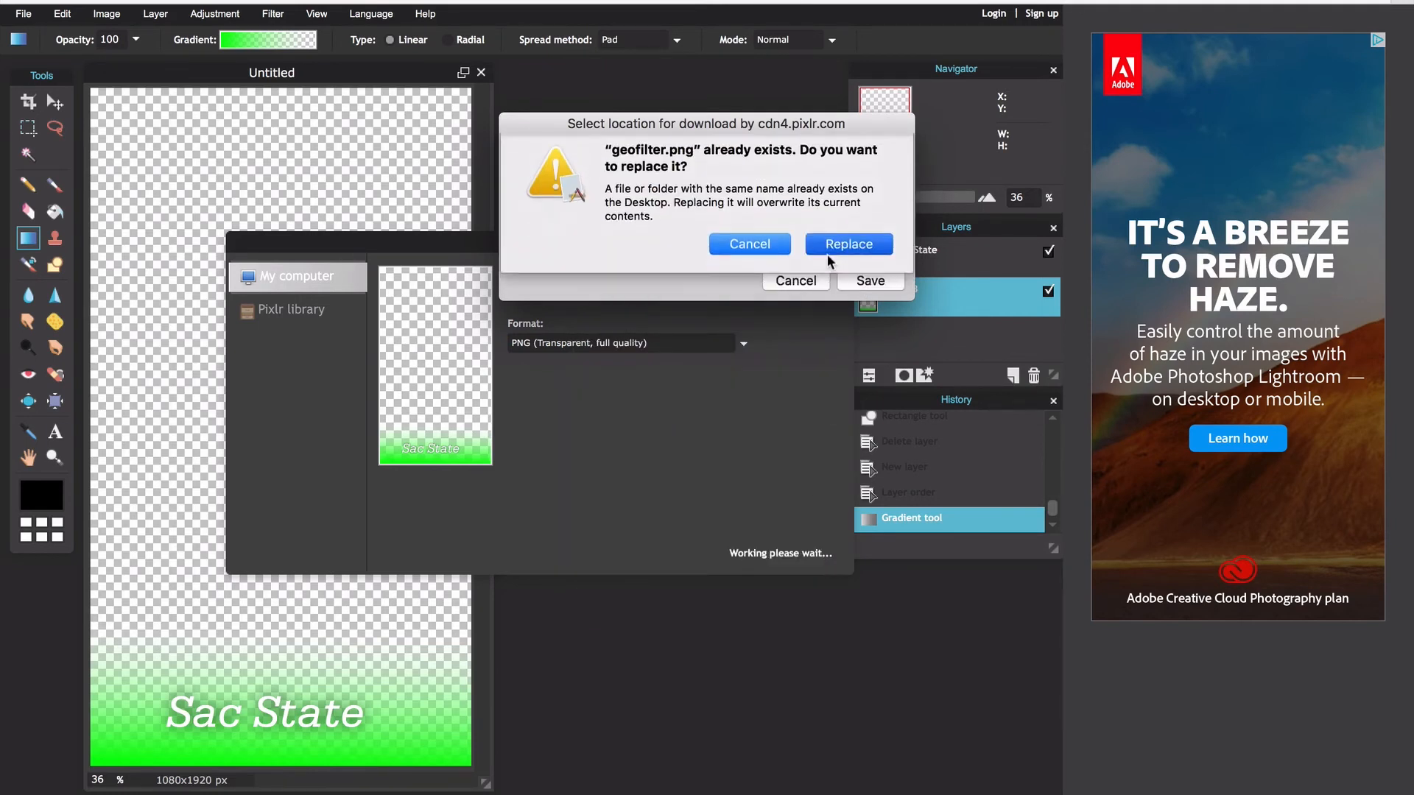